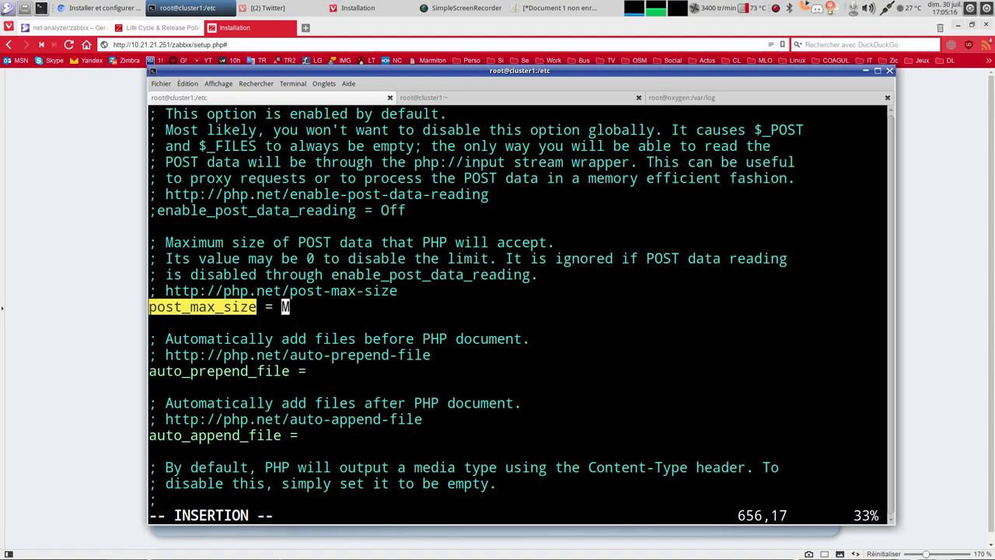
Make post_max_size 16M and copy the max_execution_time option name from the installer requirements page.
type("16")
left_click_drag(524, 75, 427, 318)
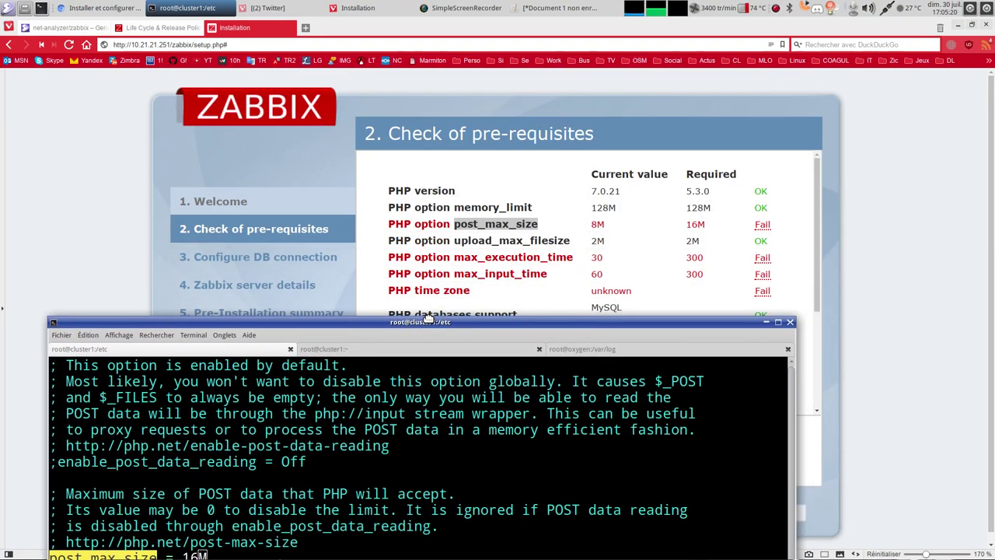
left_click(480, 258)
double_click(480, 258)
right_click(480, 258)
left_click(491, 265)
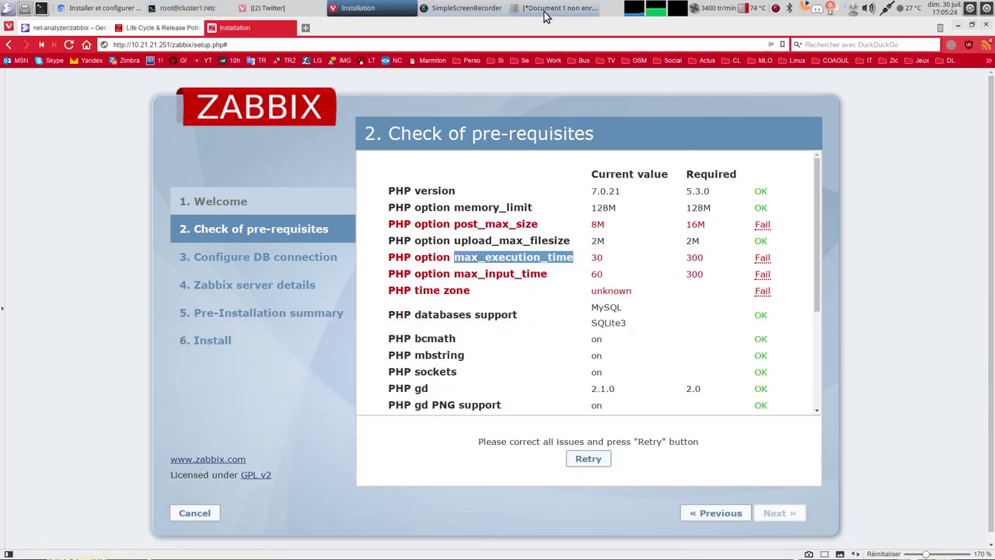
Change max_execution_time in php.ini to 300.
left_click(194, 14)
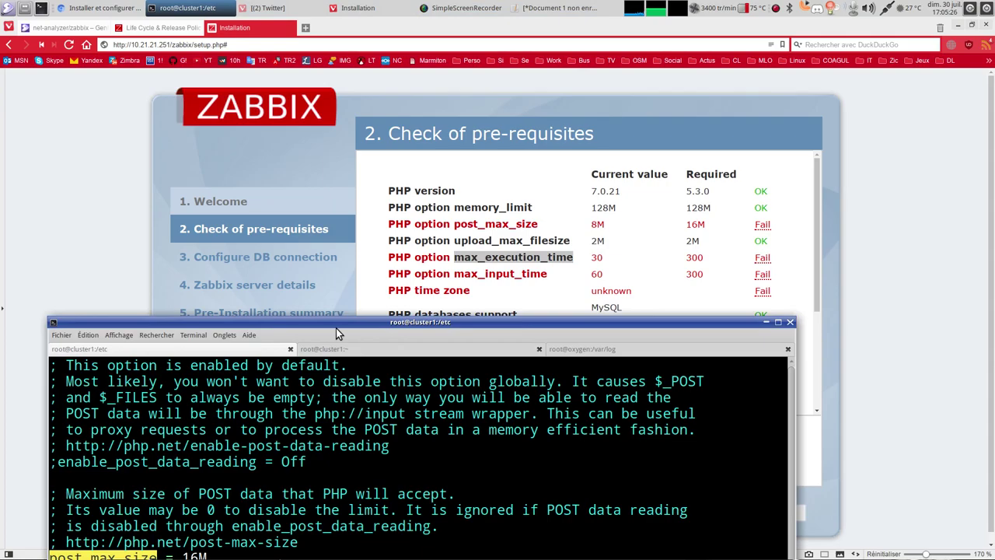
left_click_drag(336, 325, 410, 74)
key("Escape")
type("/max_execution_time")
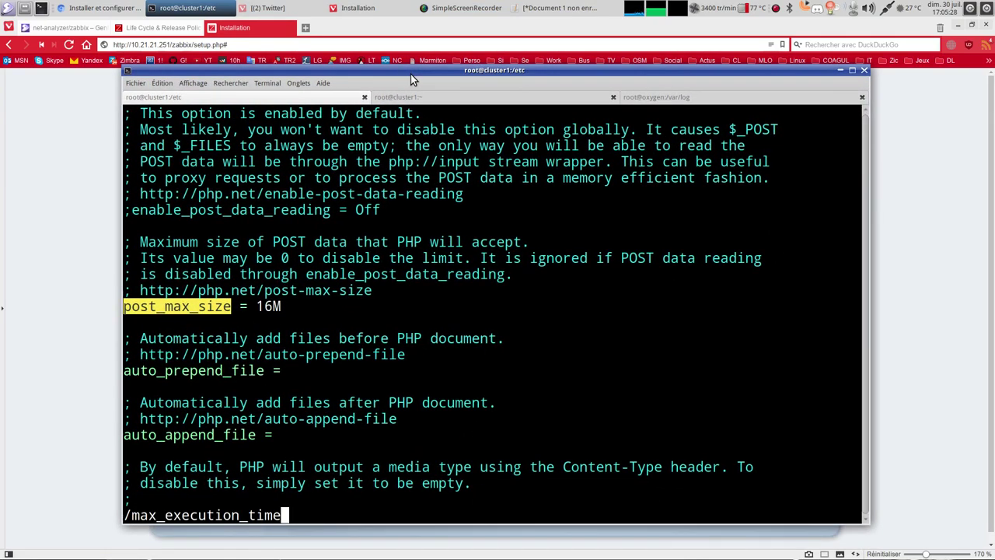
key("Return")
key("Right")
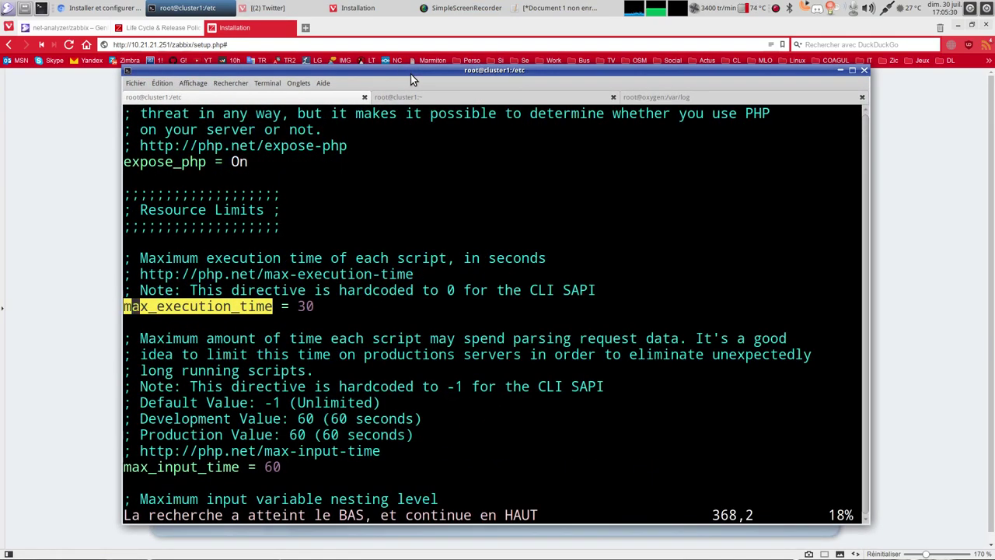
key("End")
type("i0")
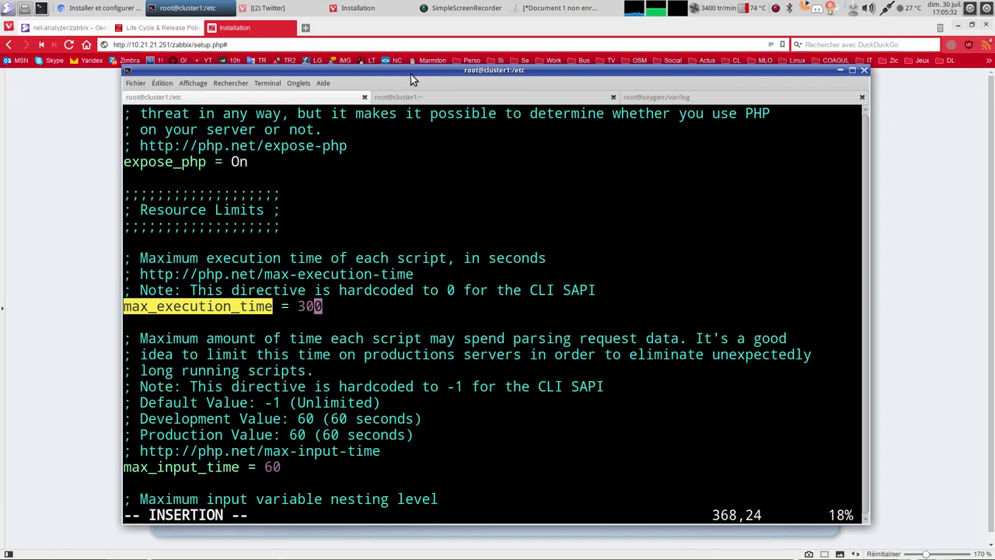
Change max_input_time from 60 to 300.
left_click_drag(311, 69, 406, 147)
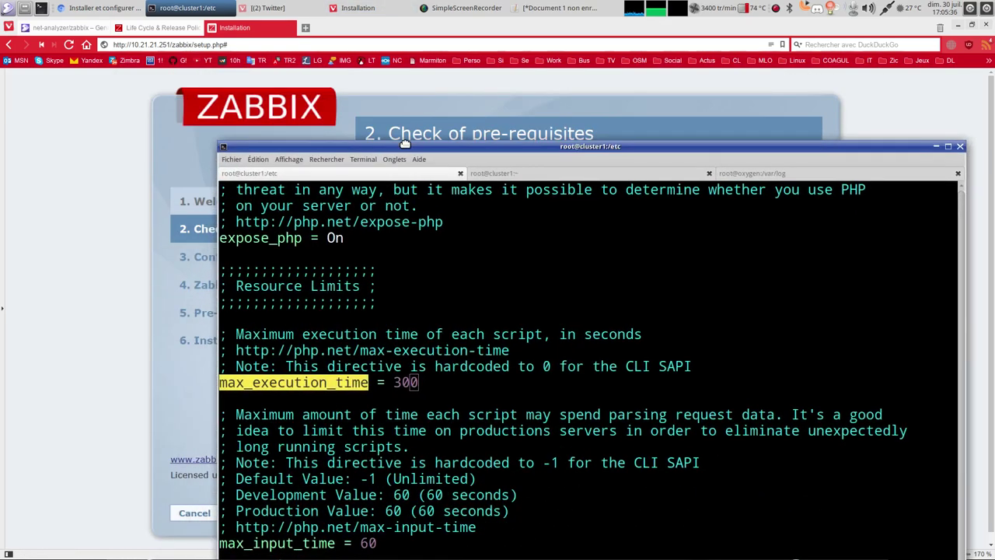
key("Down")
key("Down")
key("Down")
key("Down")
key("Down")
key("Down")
key("Down")
key("Down")
key("Down")
key("Down")
key("A")
key("BackSpace")
key("BackSpace")
type("300")
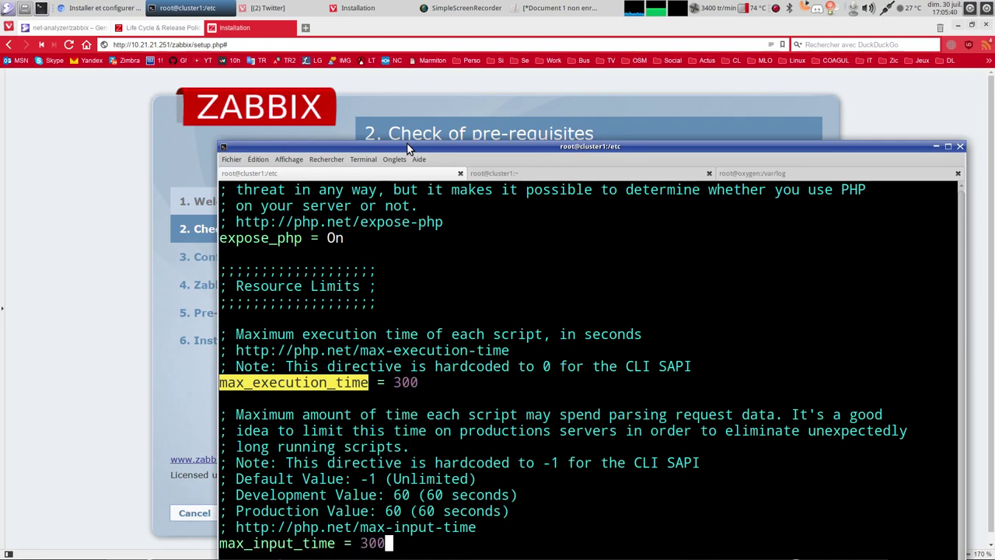
Review the installer requirements page, then search php.ini for the timezone setting.
key("Escape")
key("alt+Tab")
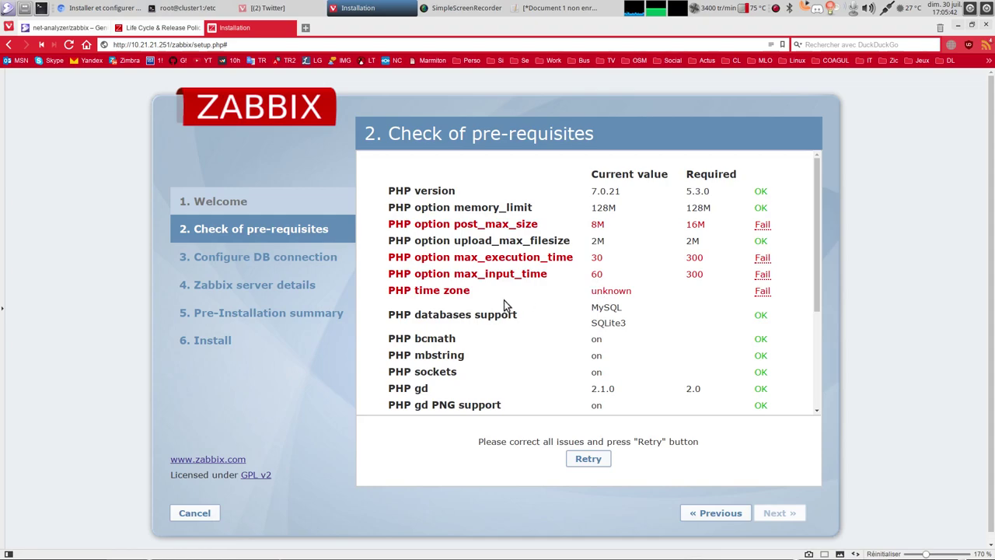
scroll(590, 331, "down", 5)
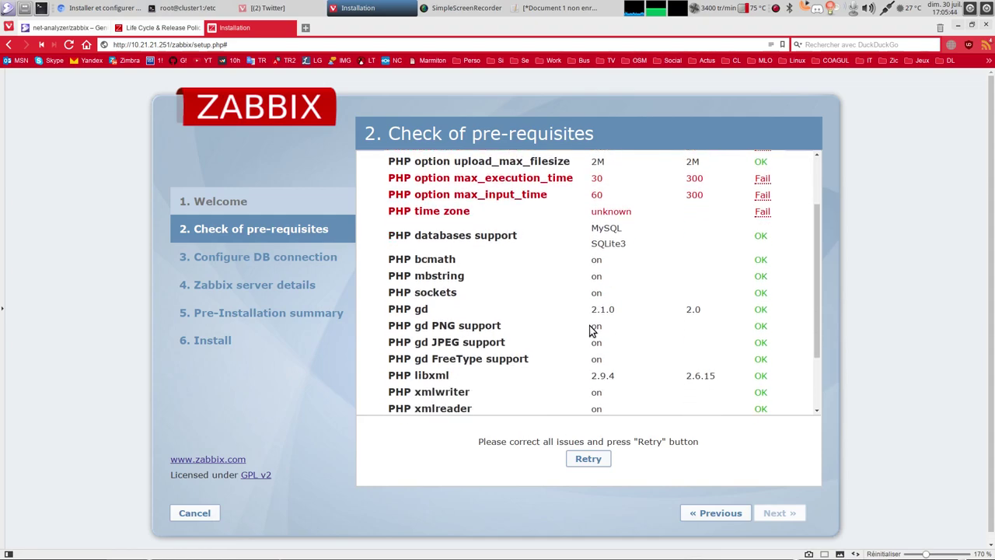
scroll(590, 330, "down", 1)
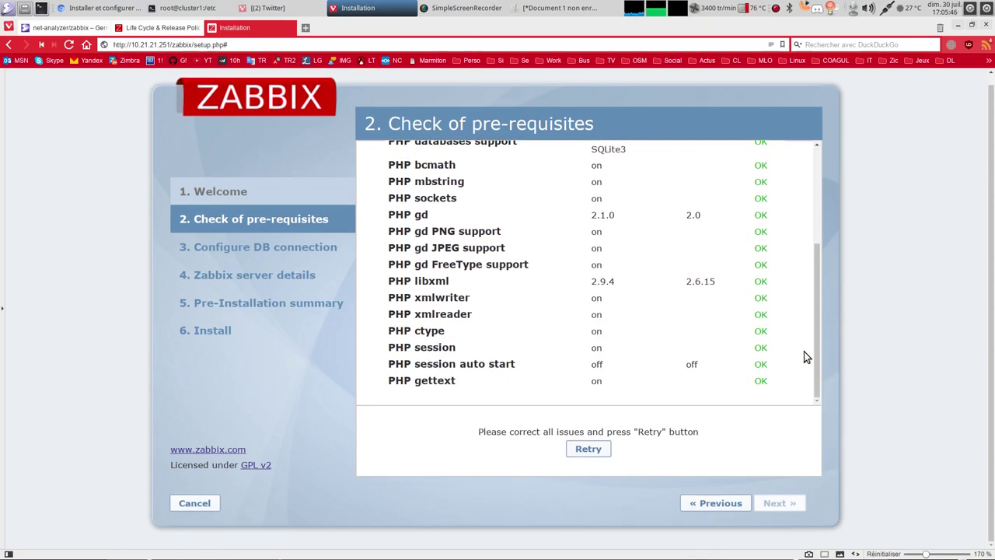
left_click(223, 14)
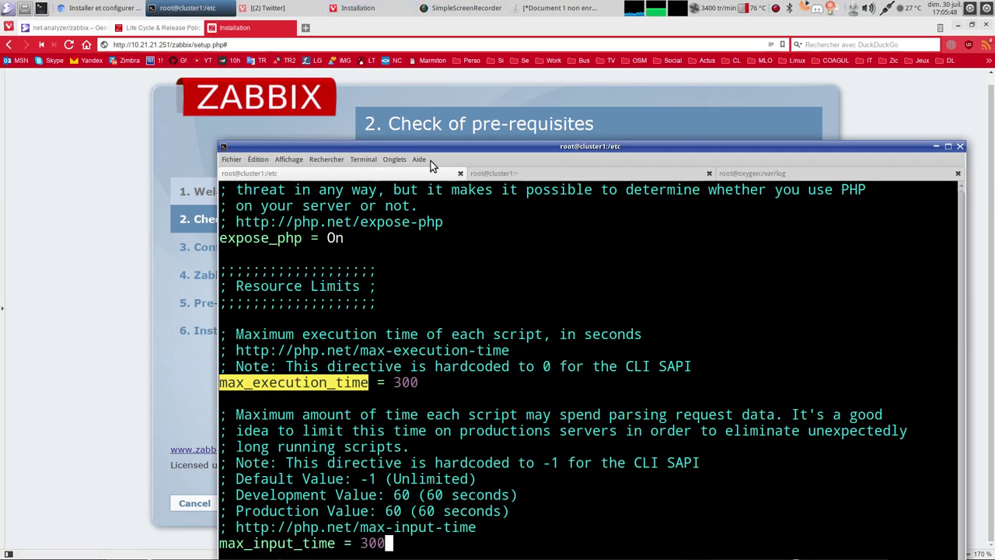
key("Escape")
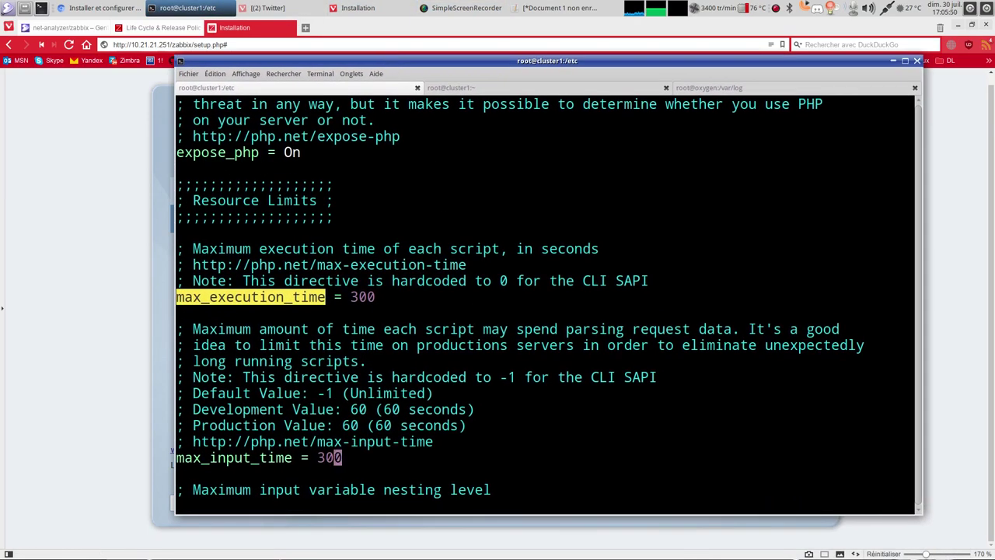
type("/timezone")
Uncomment date.timezone and set it to "Europe/Paris".
key("Return")
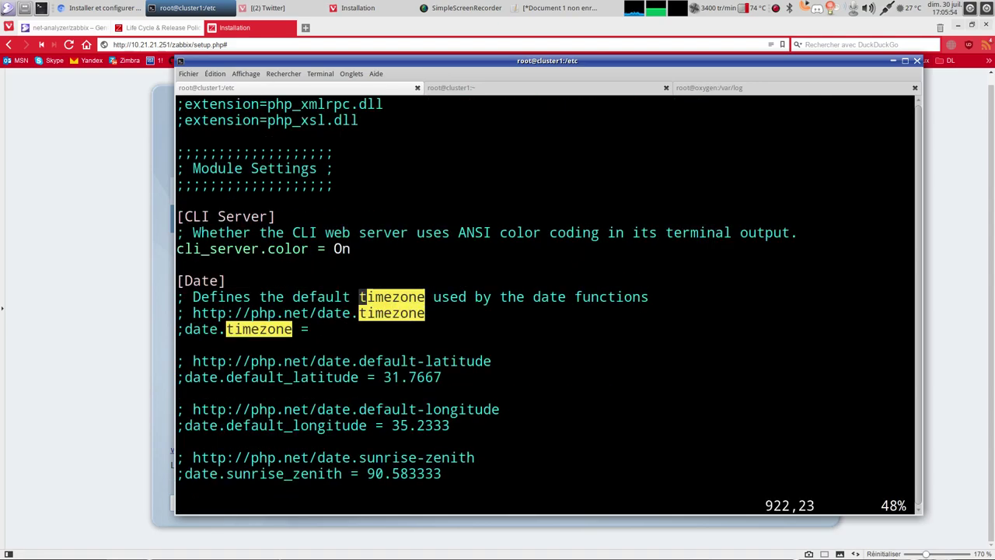
key("Down")
key("Down")
key("0")
key("x")
key("x")
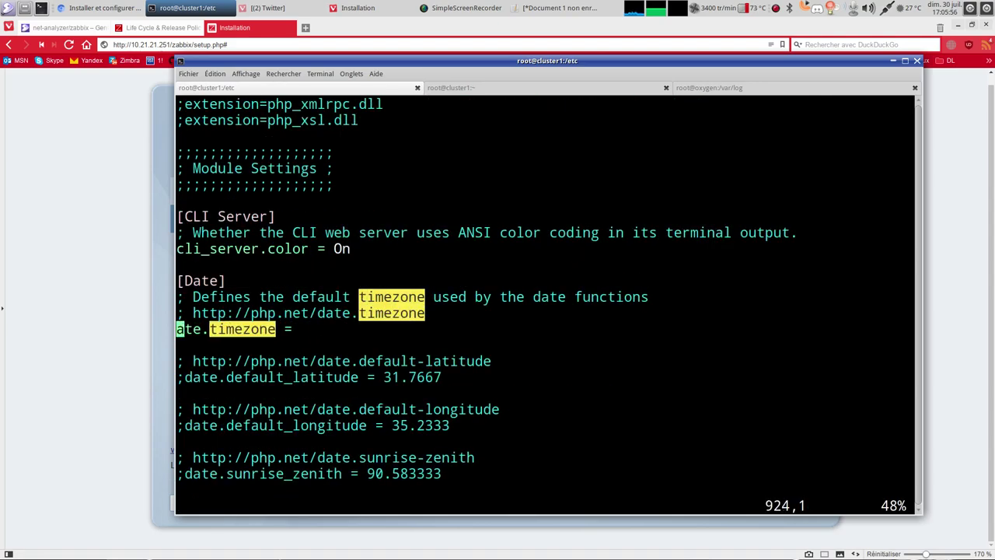
type("i")
type("d")
key("End")
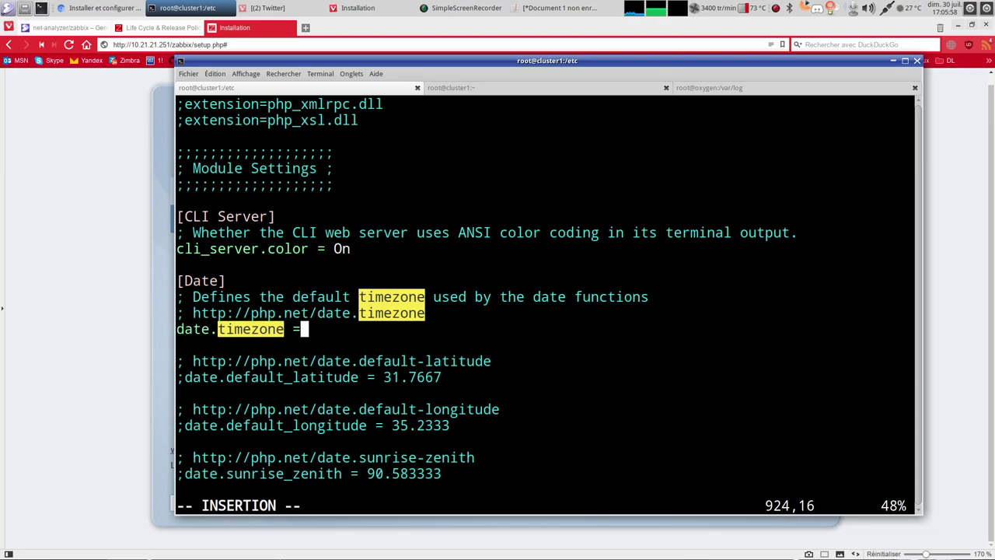
type("\"Europe")
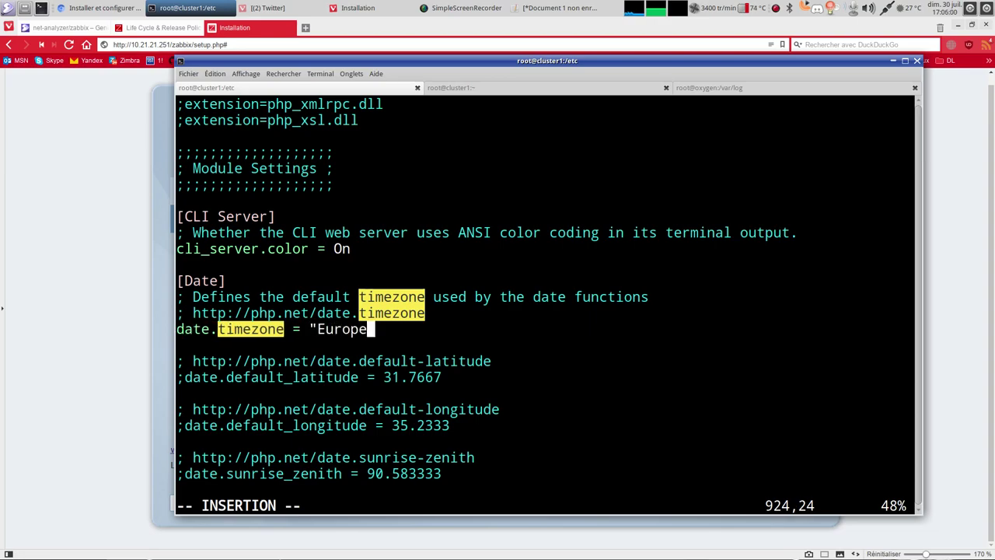
type("/Partis")
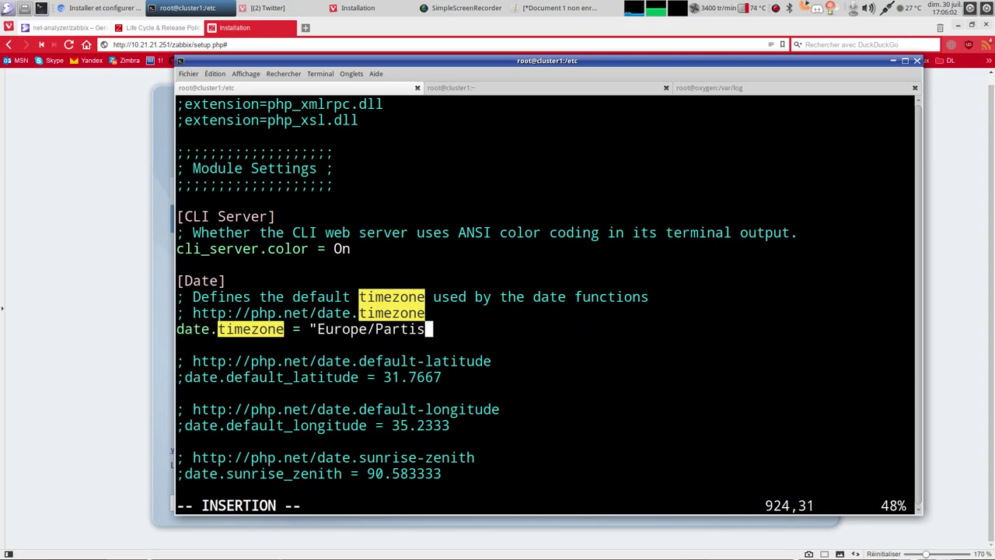
key("BackSpace")
key("BackSpace")
key("BackSpace")
type("is\"")
Save php.ini with :wq and restart Apache with /etc/init.d/apache2 restart.
key("Escape")
type(":wq")
key("Return")
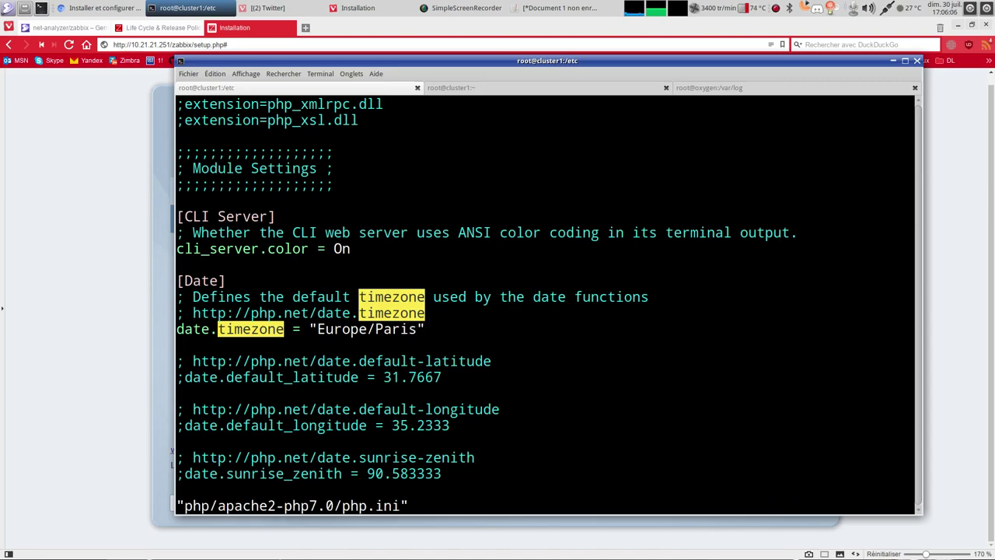
key("Up")
key("Up")
key("Return")
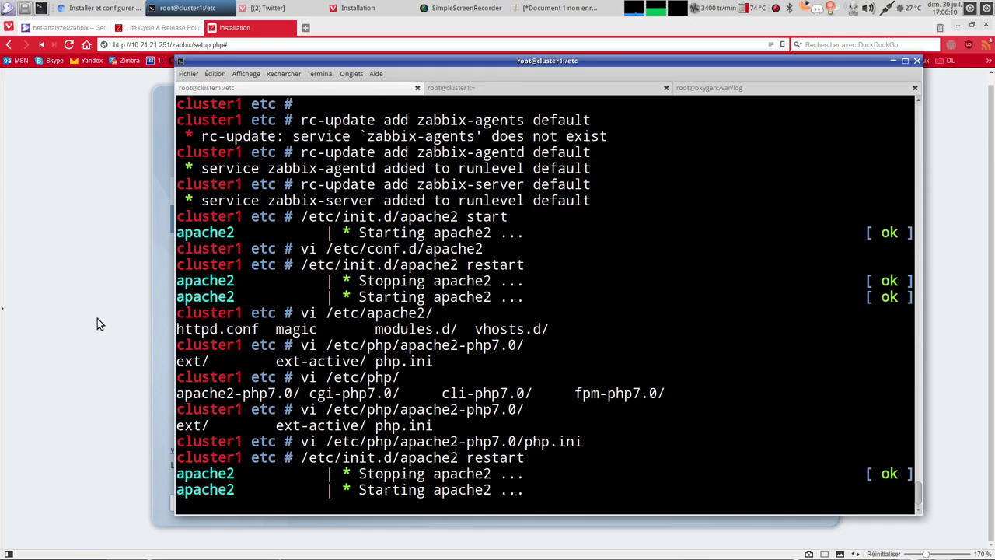
key("alt+Tab")
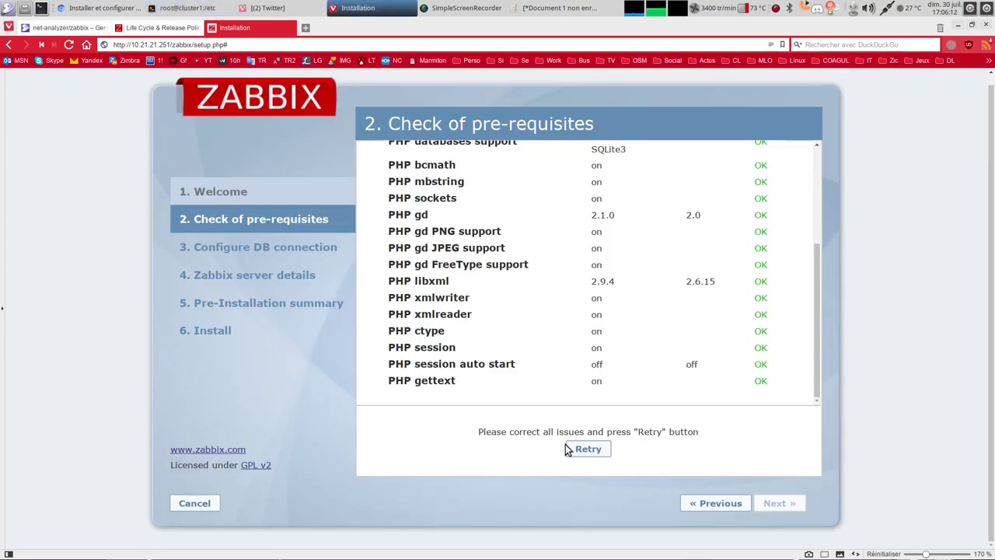
Recheck the Zabbix pre-requisites until all pass and continue to database setup.
left_click(588, 448)
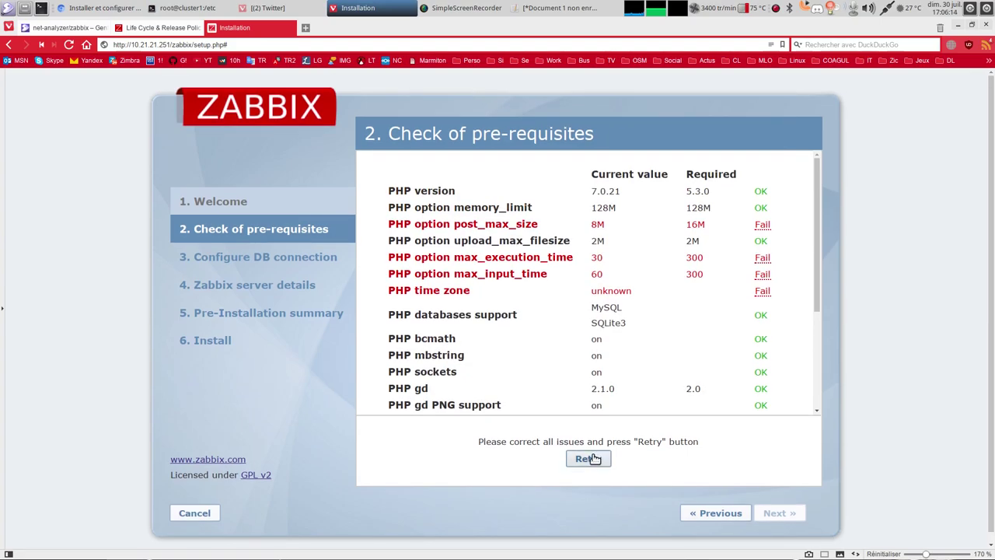
left_click(591, 459)
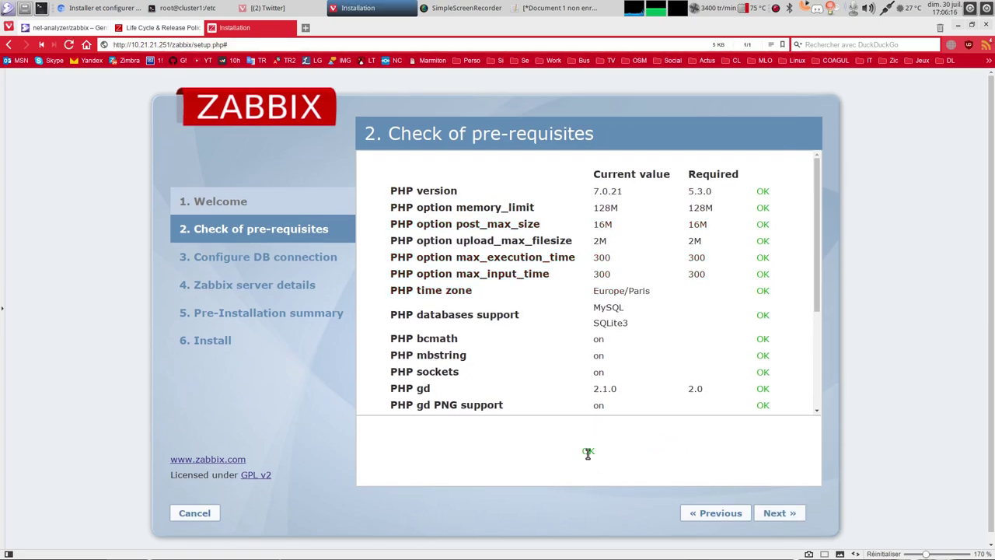
left_click(778, 516)
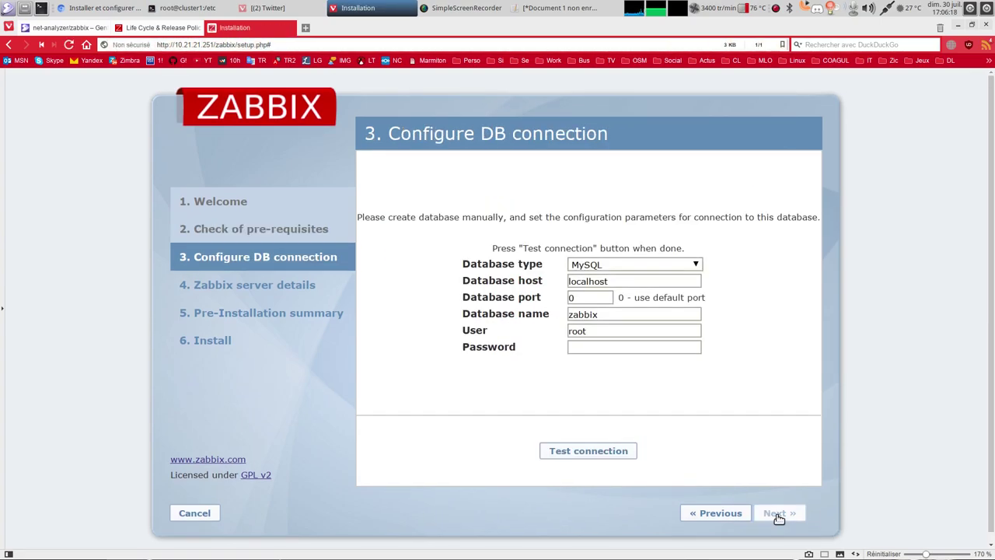
Connect to MySQL on localhost with database and user zabbix, test it, and continue.
left_click(625, 264)
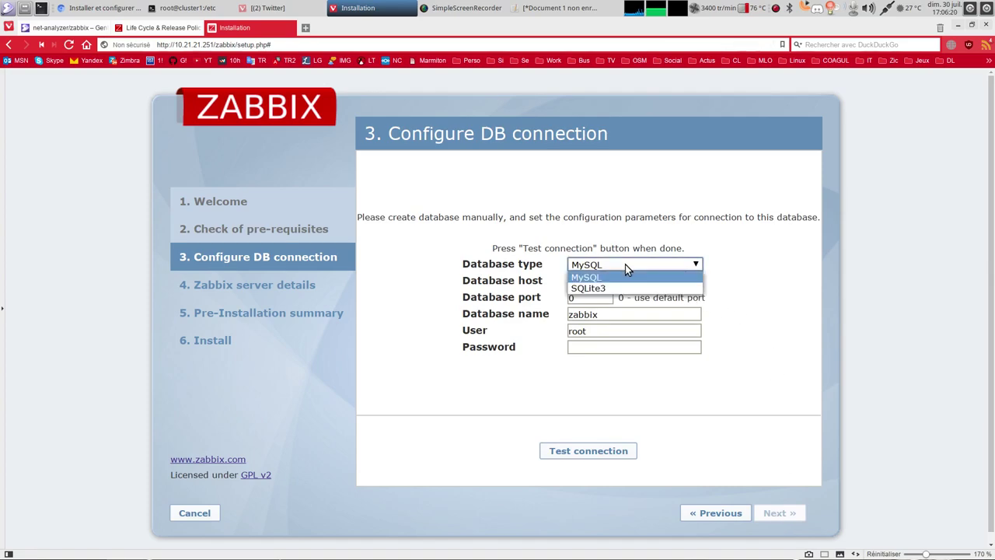
left_click(625, 265)
left_click(626, 265)
left_click(615, 264)
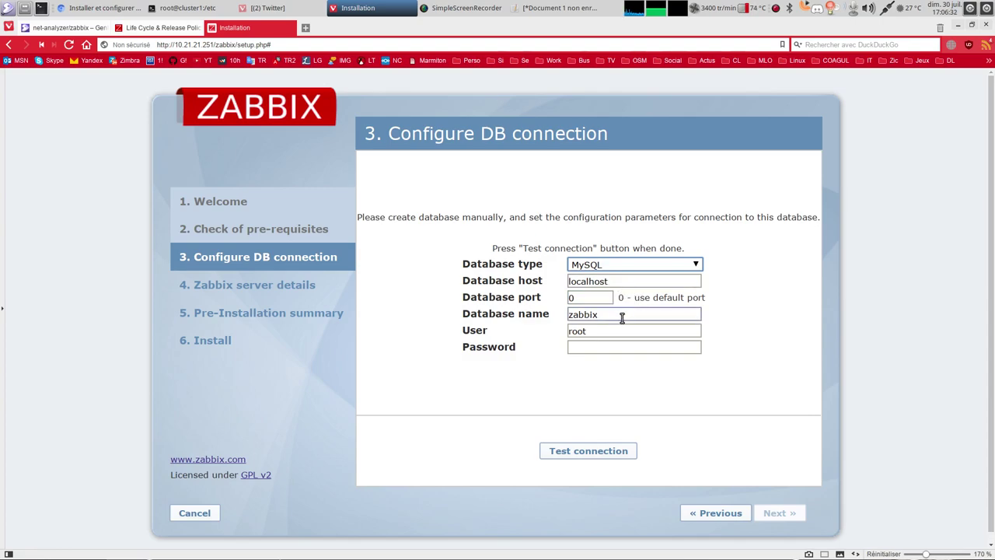
left_click(591, 315)
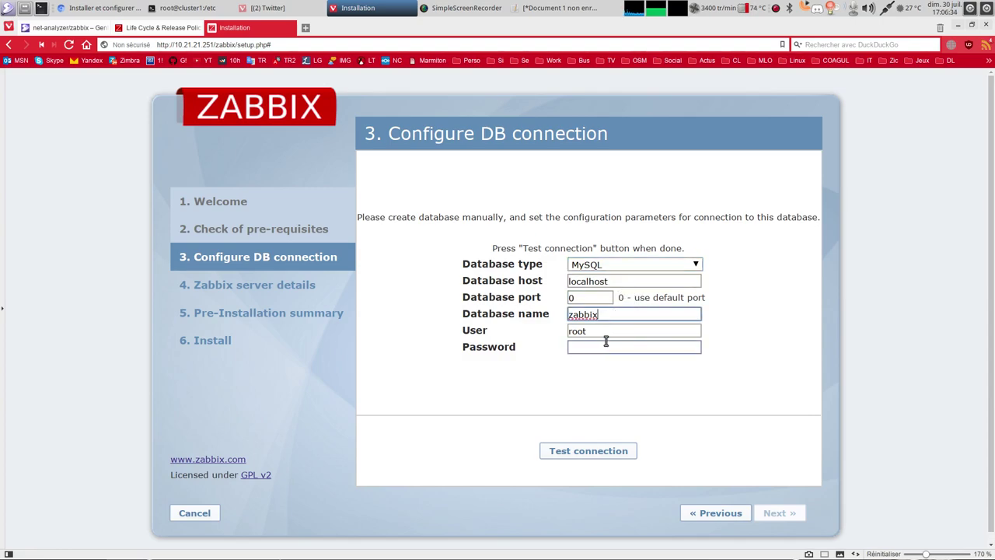
key("Tab")
type("zabbix")
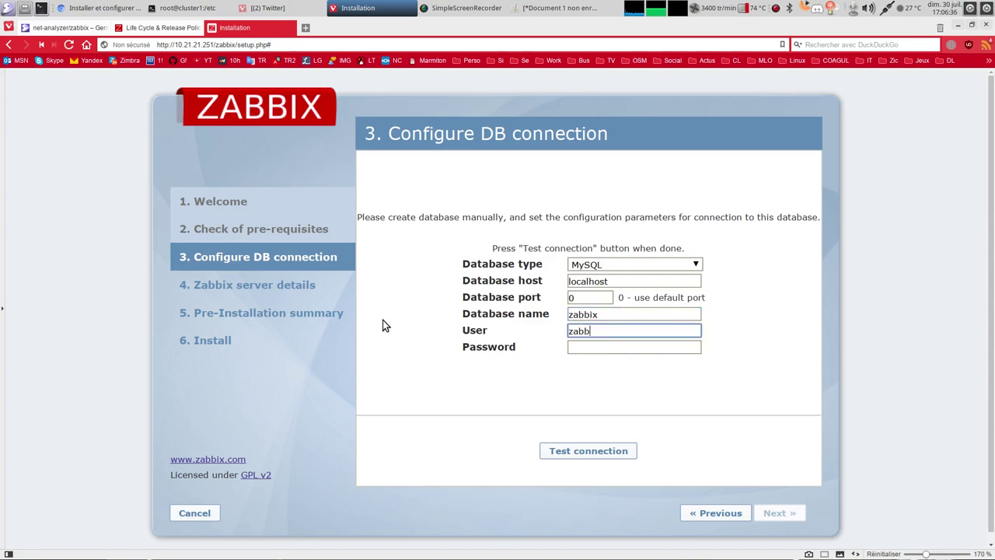
key("Tab")
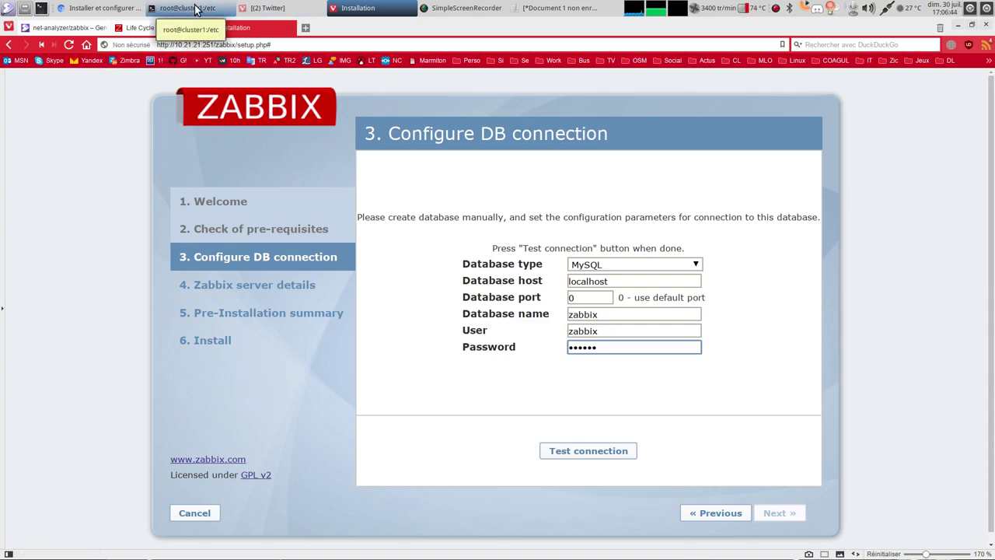
left_click(607, 454)
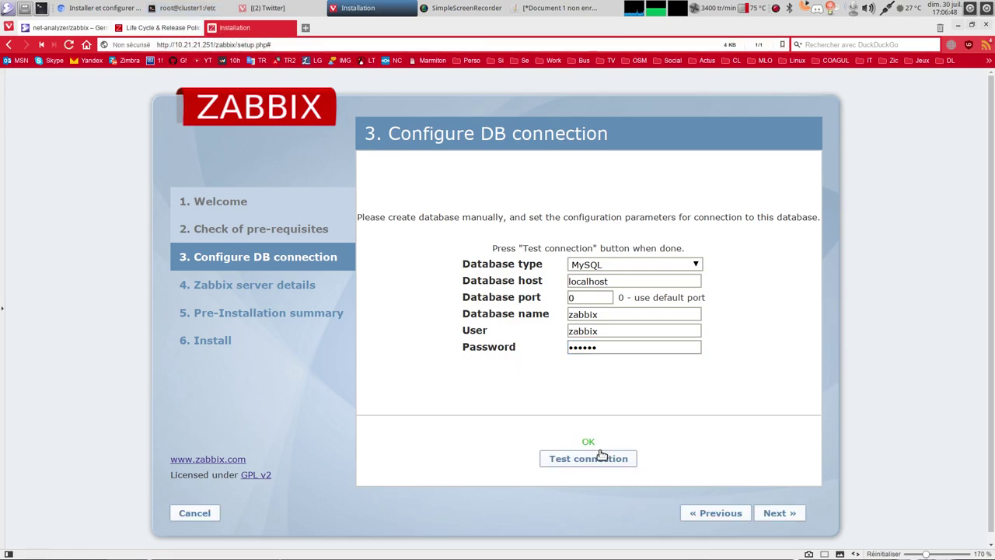
left_click(778, 514)
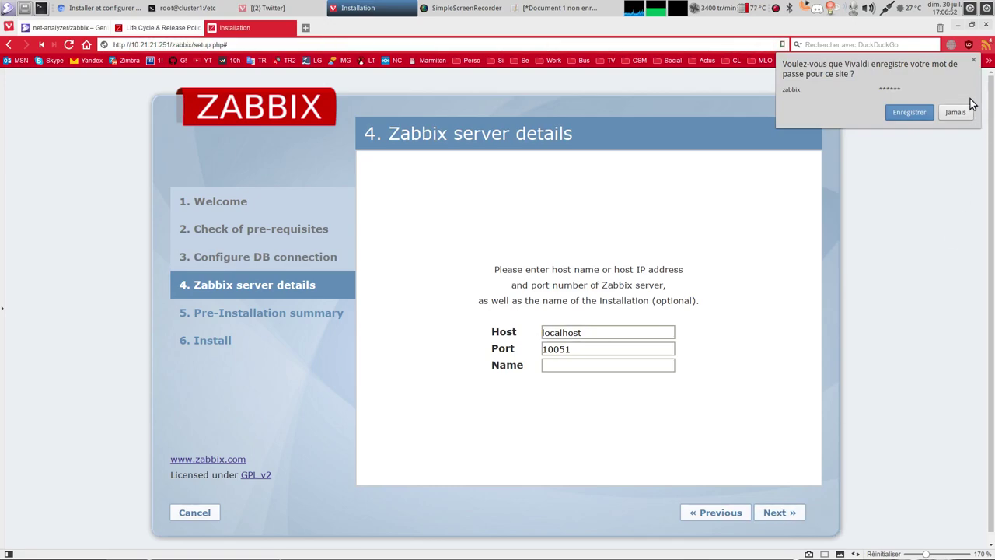
Accept server localhost:10051, install to create zabbix.conf.php, and finish at the Zabbix sign-in page.
left_click(954, 116)
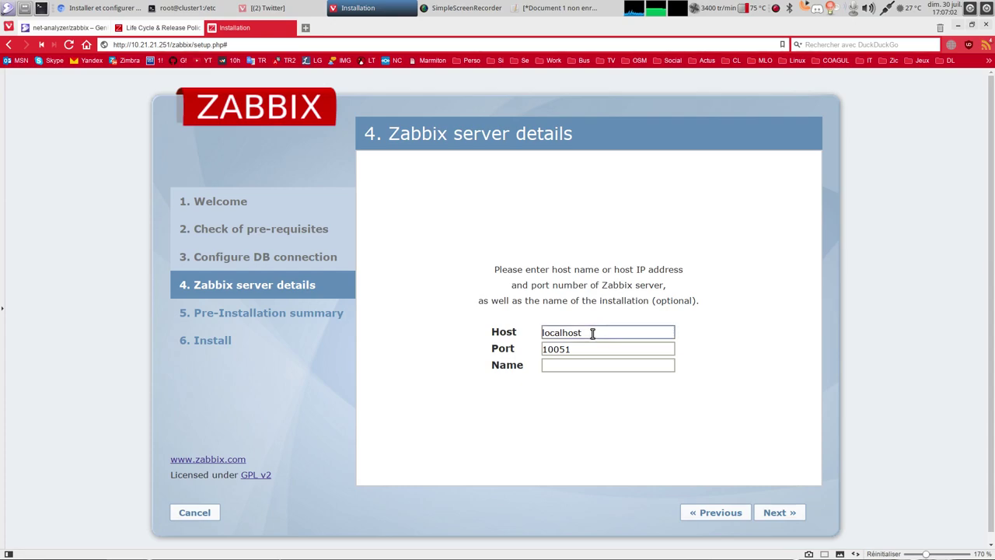
left_click(774, 514)
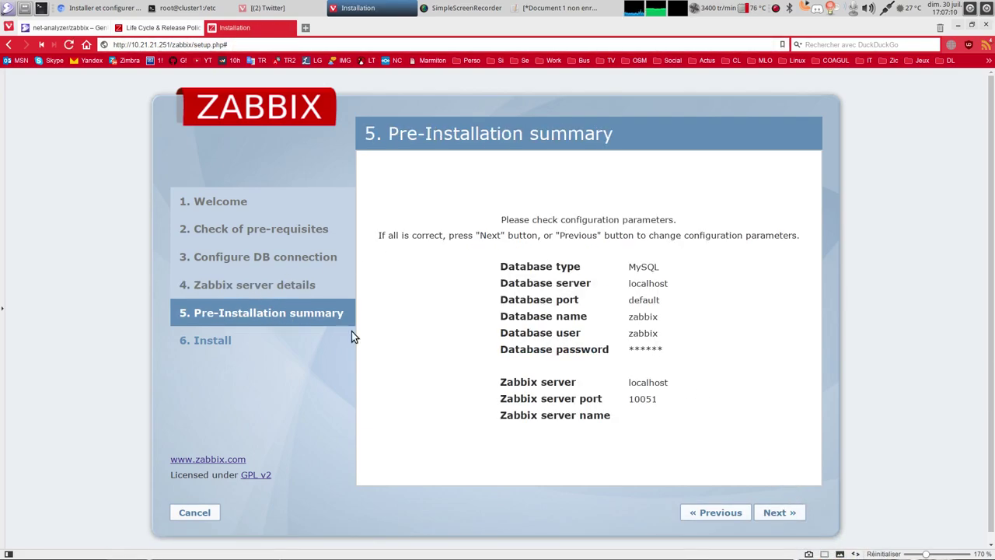
left_click(772, 514)
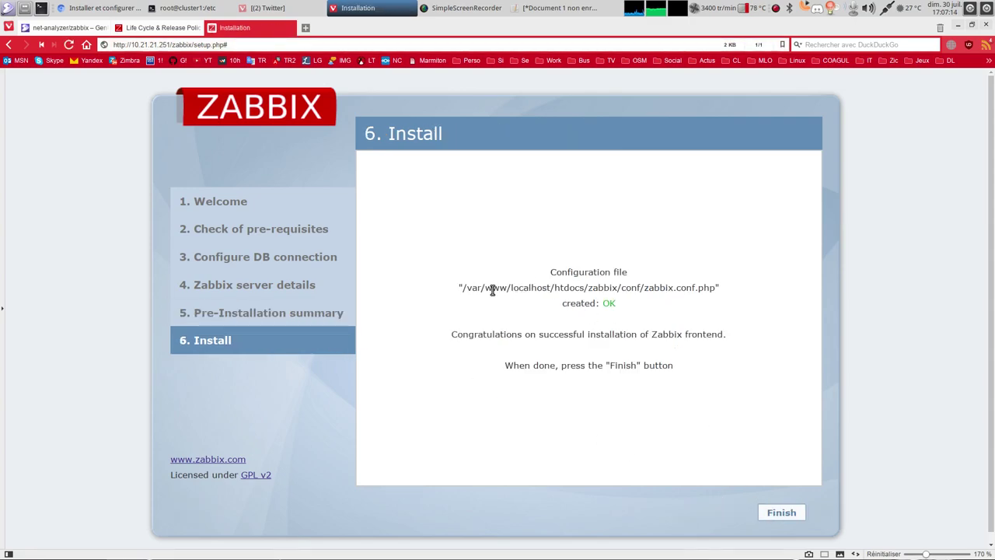
left_click_drag(462, 290, 714, 288)
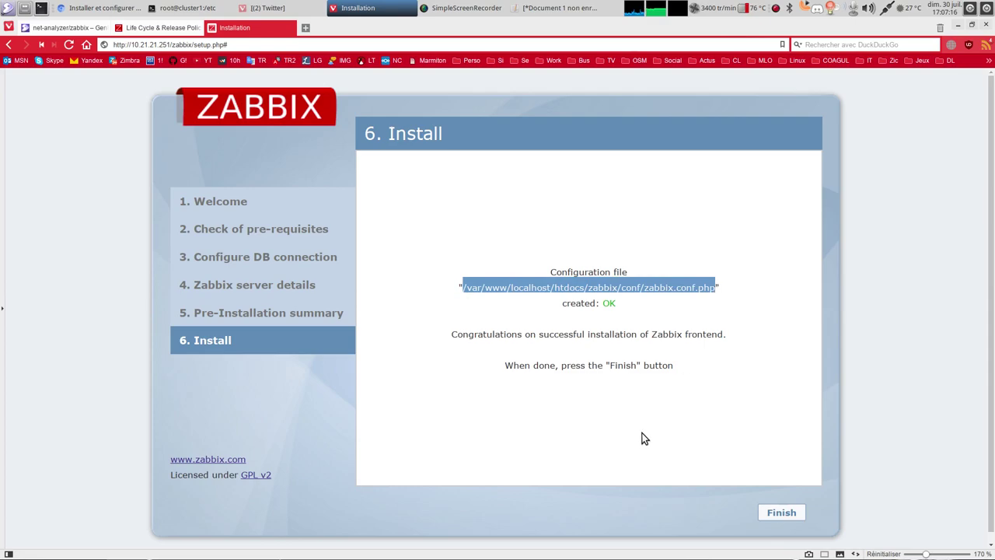
left_click(790, 515)
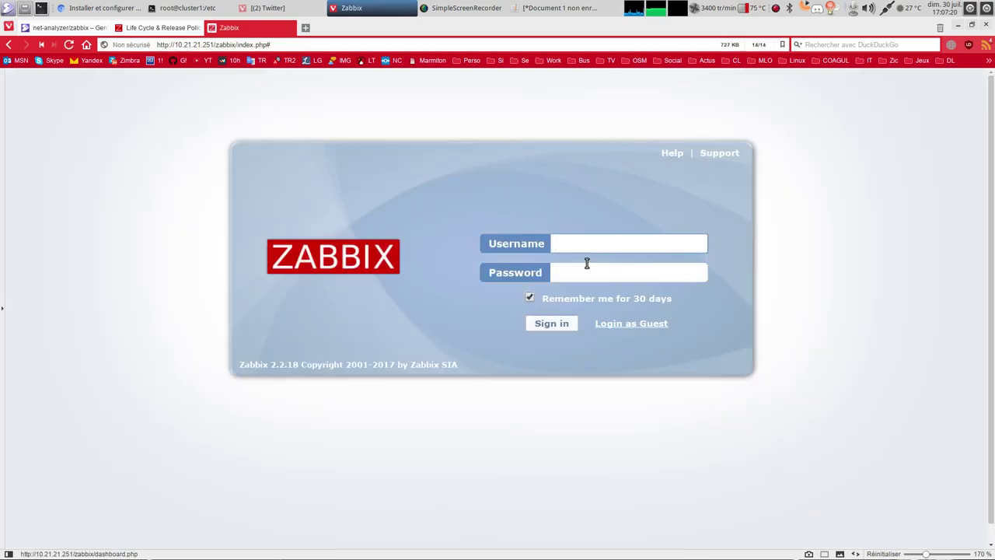
left_click(593, 245)
Log in with the admin username and its password, declining the browser's password save.
type("admin")
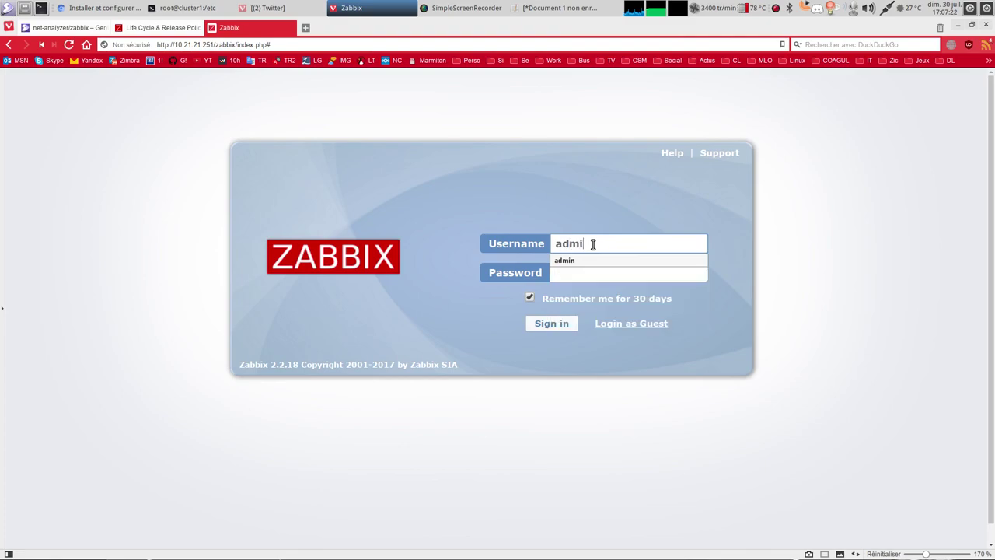
key("Tab")
type("zabbi")
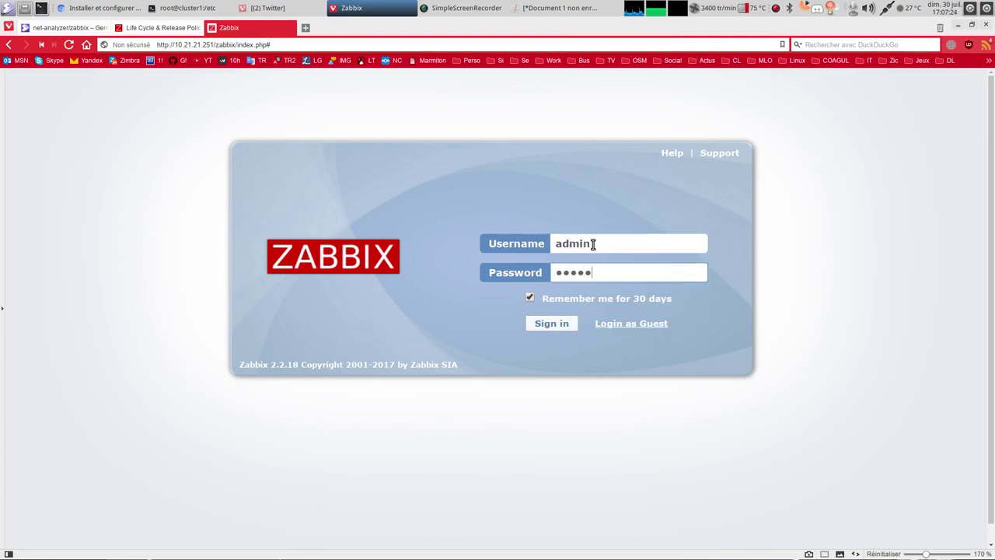
type("x")
key("Return")
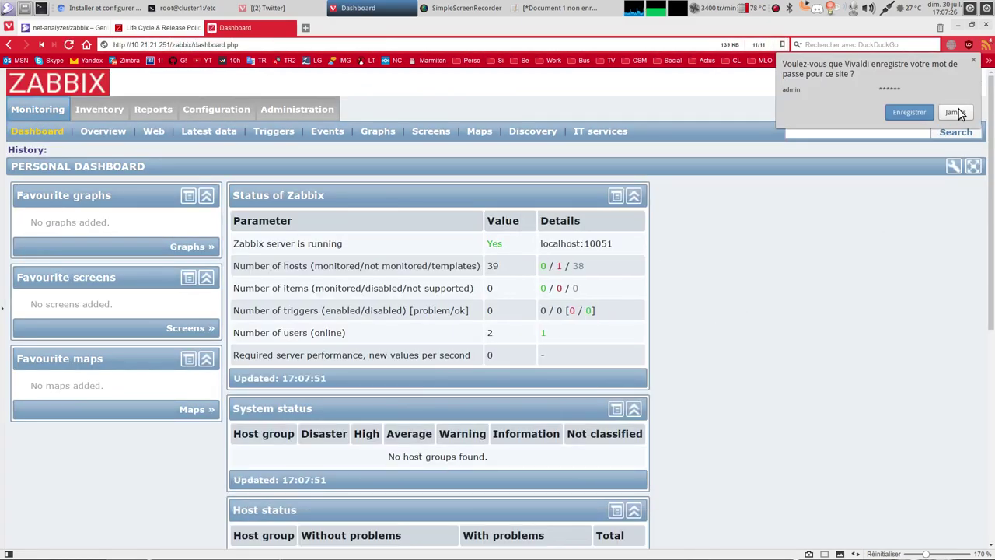
left_click(974, 61)
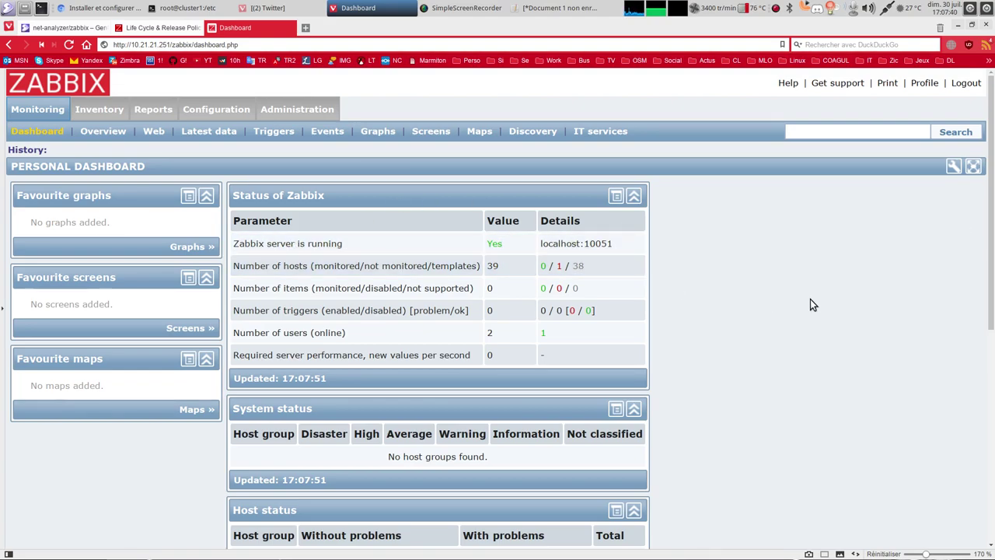
Reset browser zoom to 100% and open Administration > Users to list the user groups.
key("ctrl+minus")
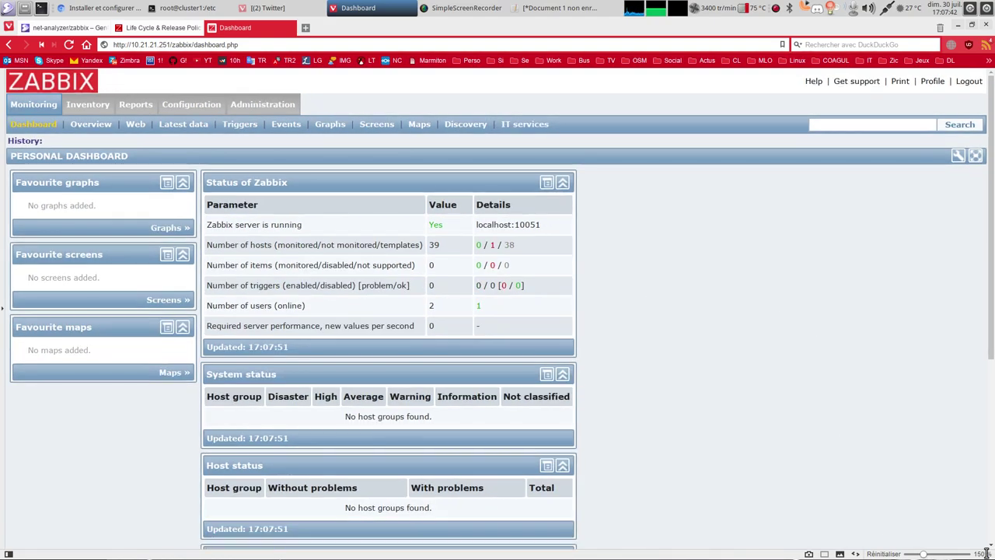
key("ctrl+0")
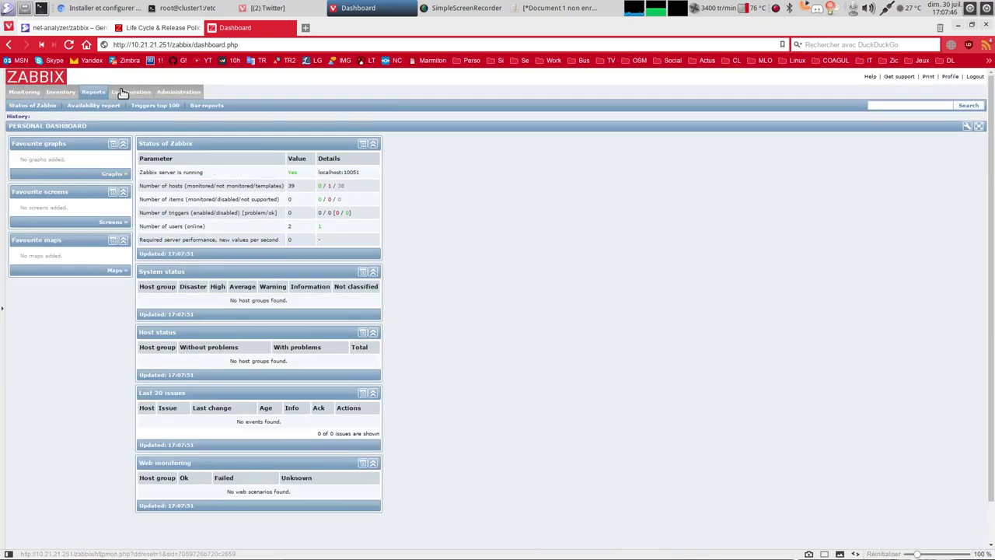
mouse_move(185, 93)
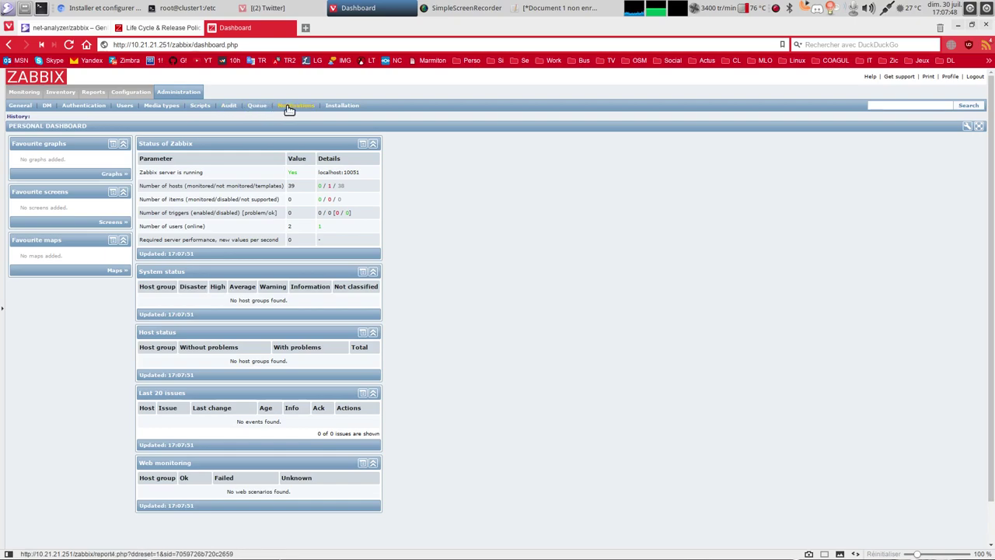
left_click(129, 106)
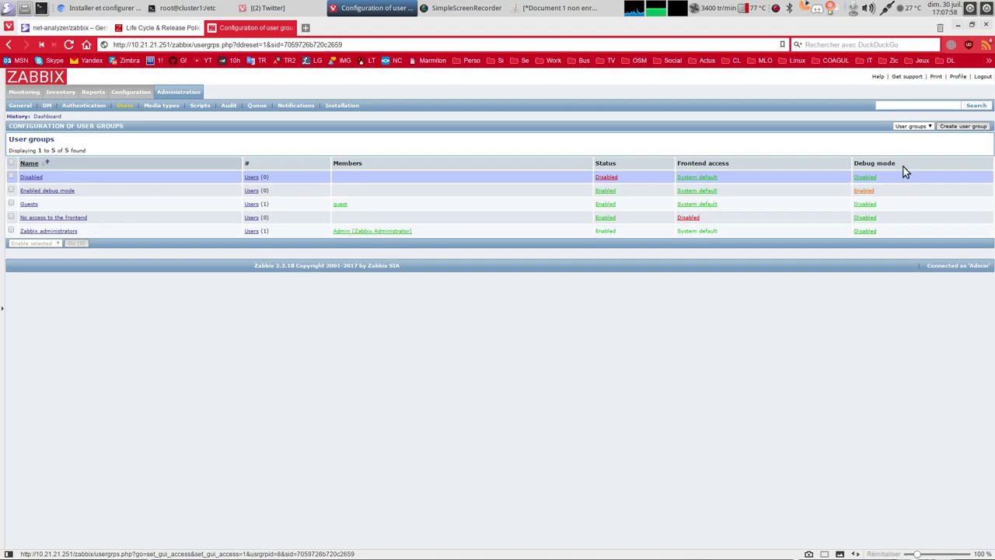
In the admin profile, choose French (fr_FR), enter and confirm a new password, and save.
left_click(958, 76)
left_click(264, 173)
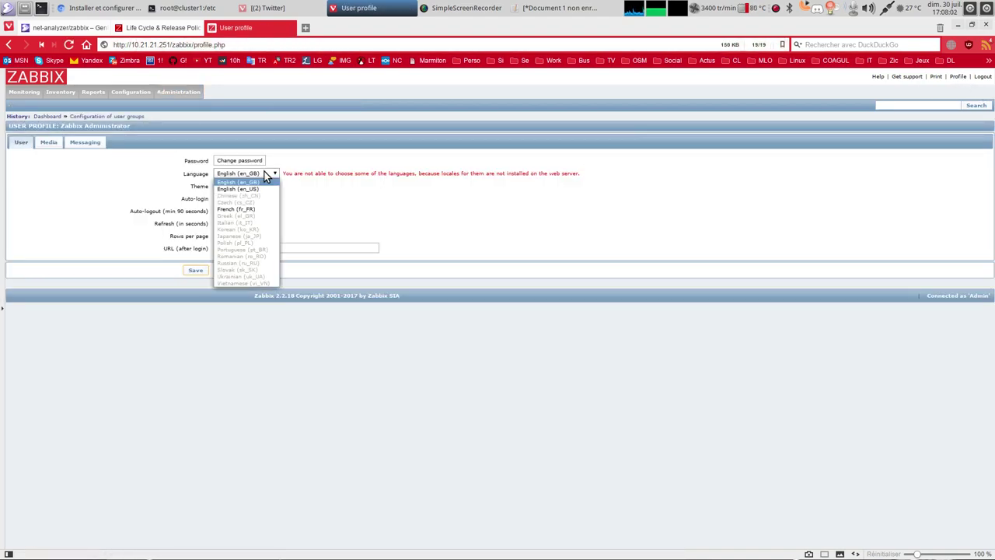
left_click(253, 210)
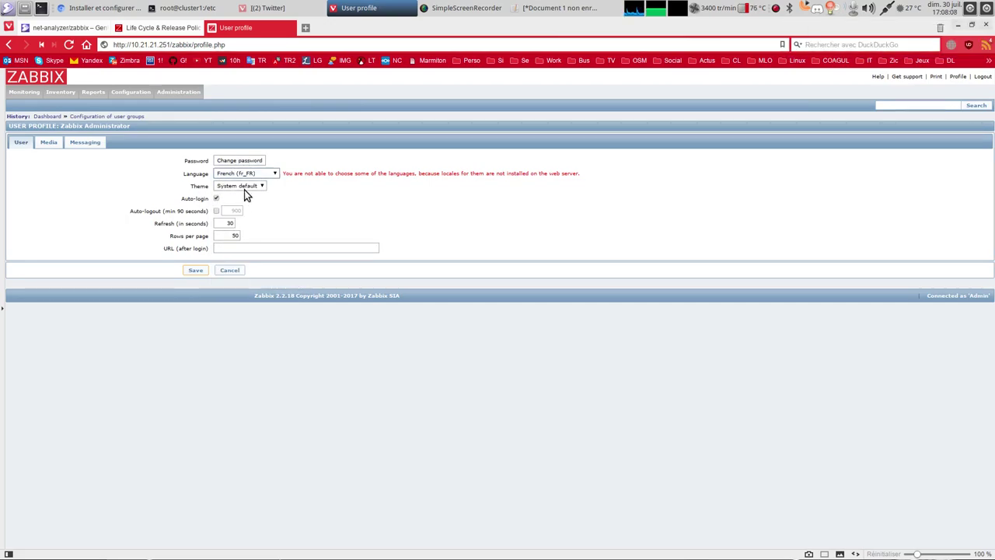
left_click(238, 161)
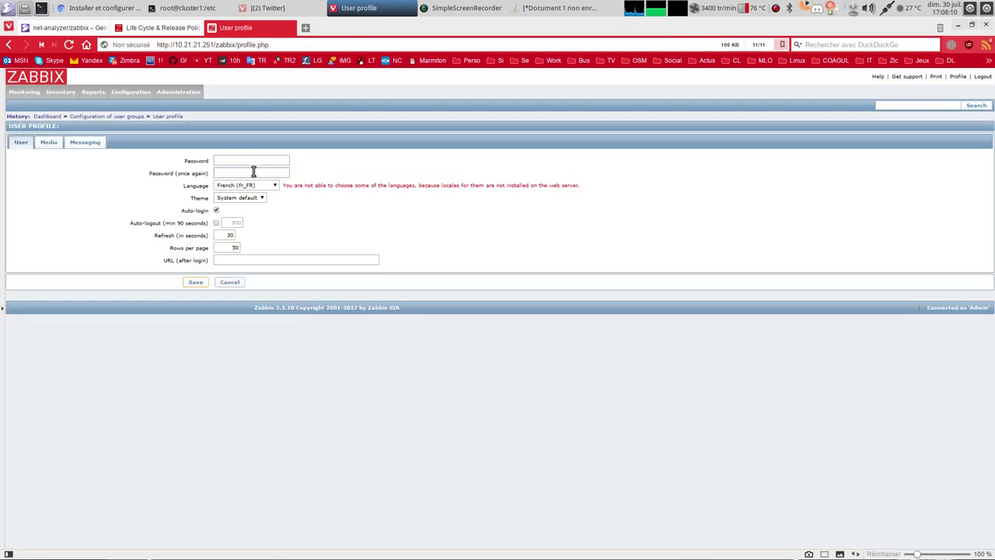
left_click(238, 158)
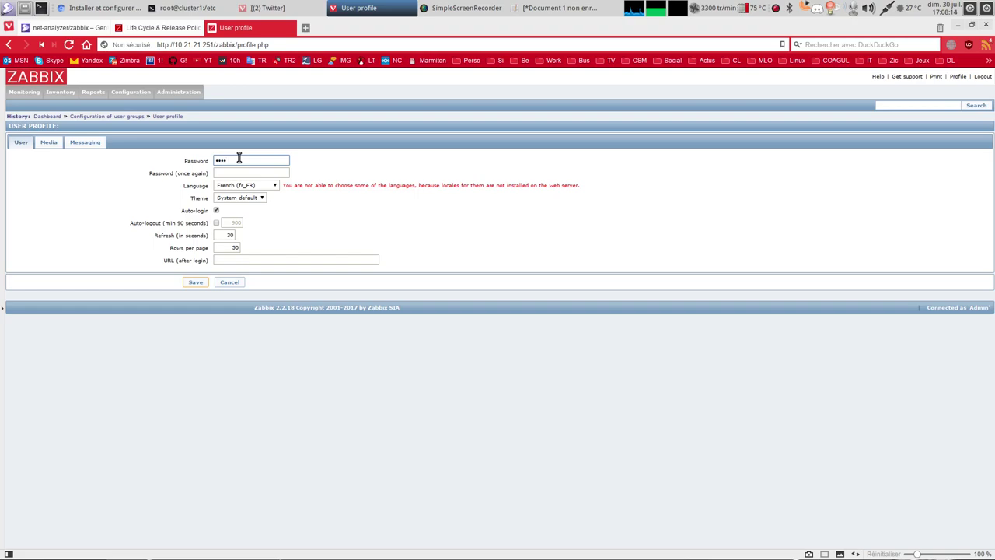
type("•••")
key("Tab")
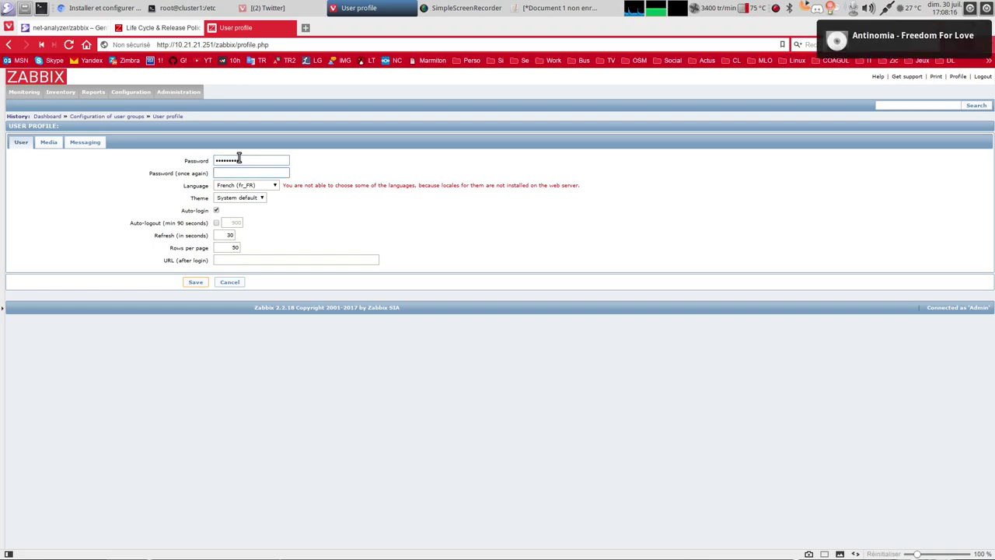
type("••••••")
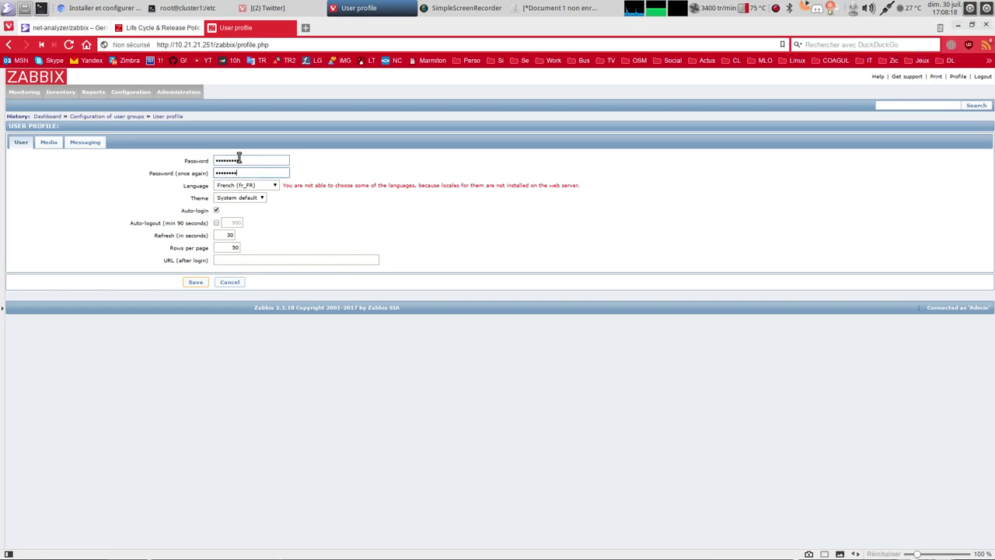
type("•••")
left_click(196, 283)
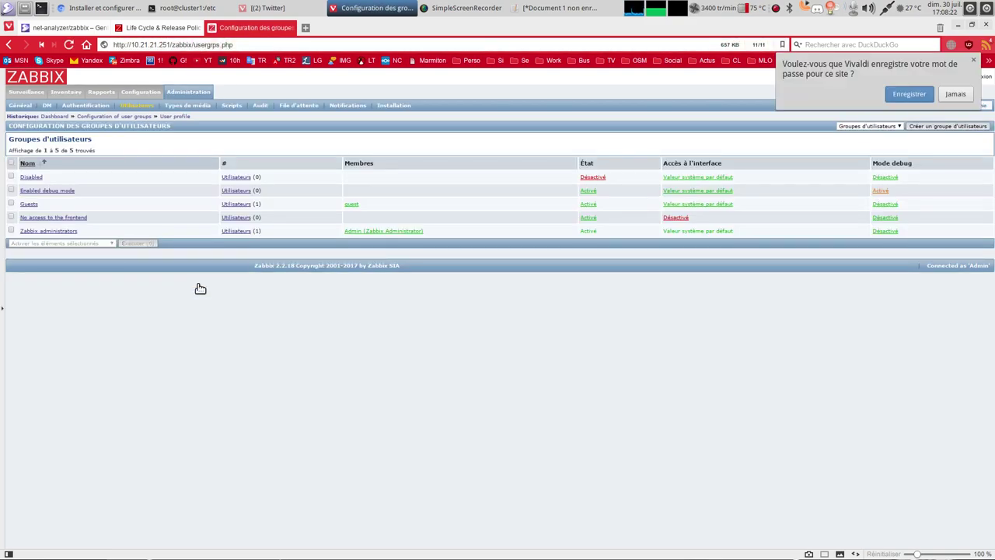
Rename host Zabbix server to cluster1.linuxtricks.fr, set its status to Monitored, and save.
left_click(947, 96)
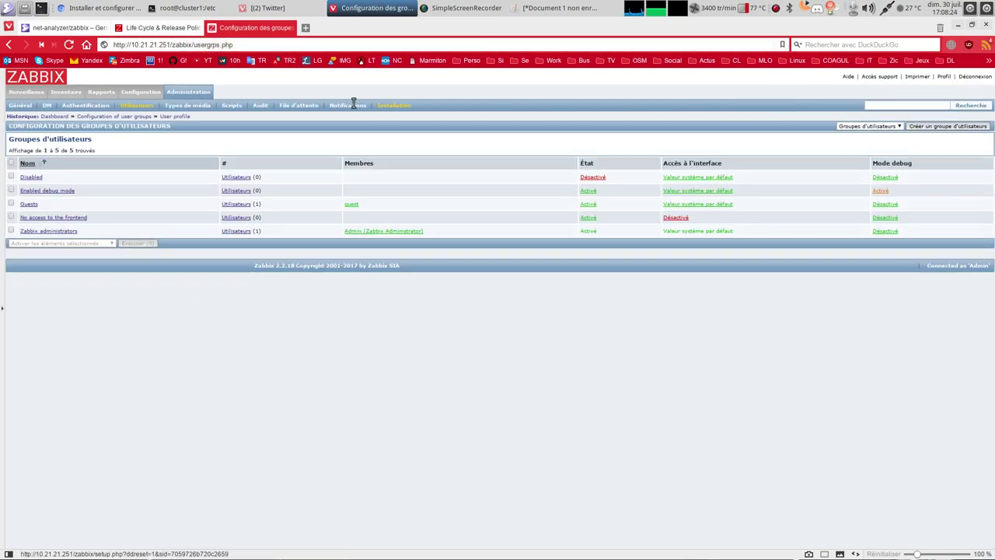
mouse_move(134, 95)
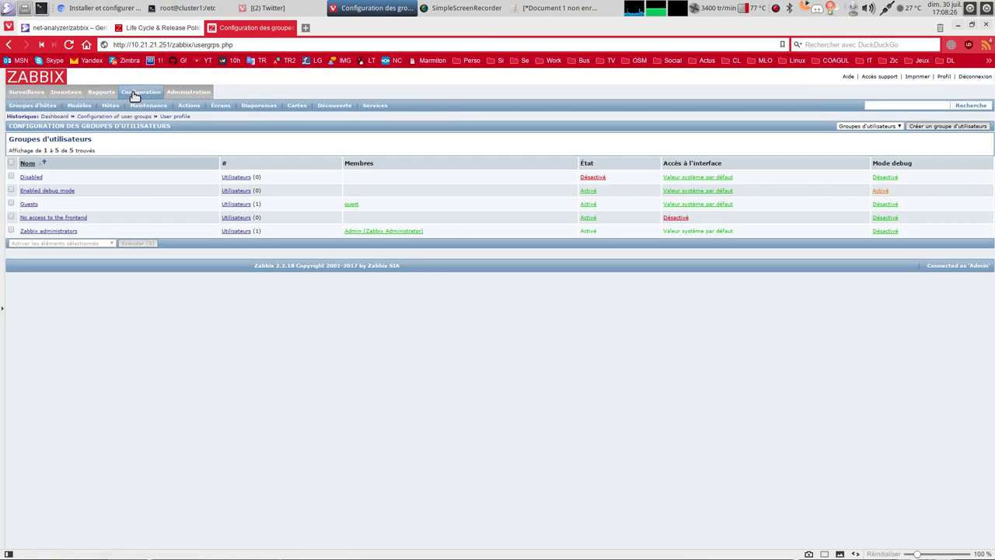
left_click(109, 105)
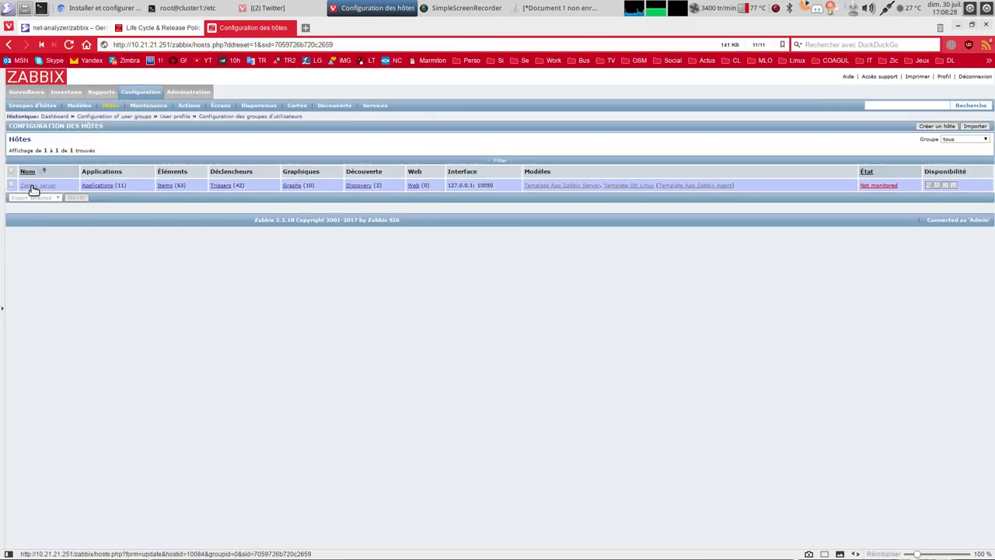
left_click(35, 186)
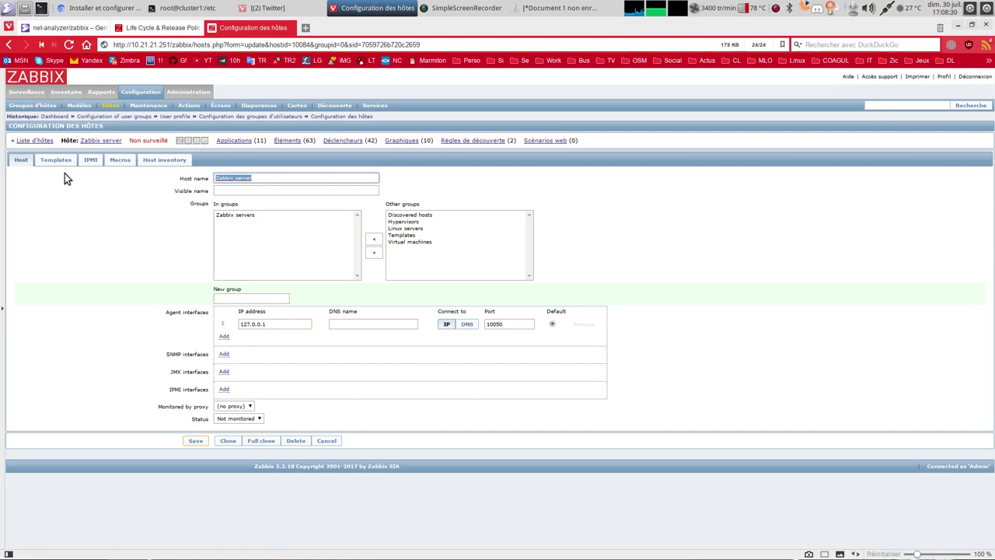
type("cluster1.o")
type("inuxtricks.fr")
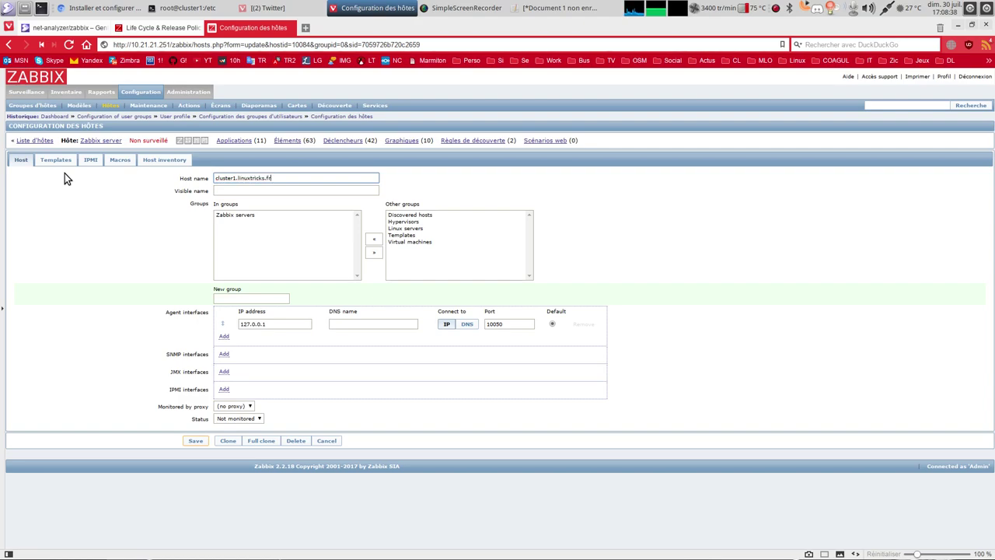
left_click(233, 418)
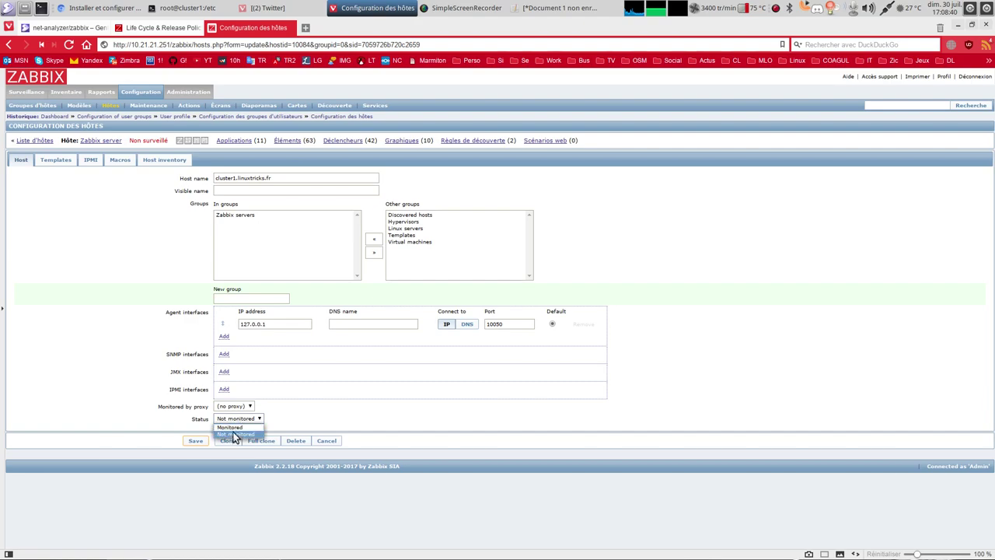
left_click(229, 427)
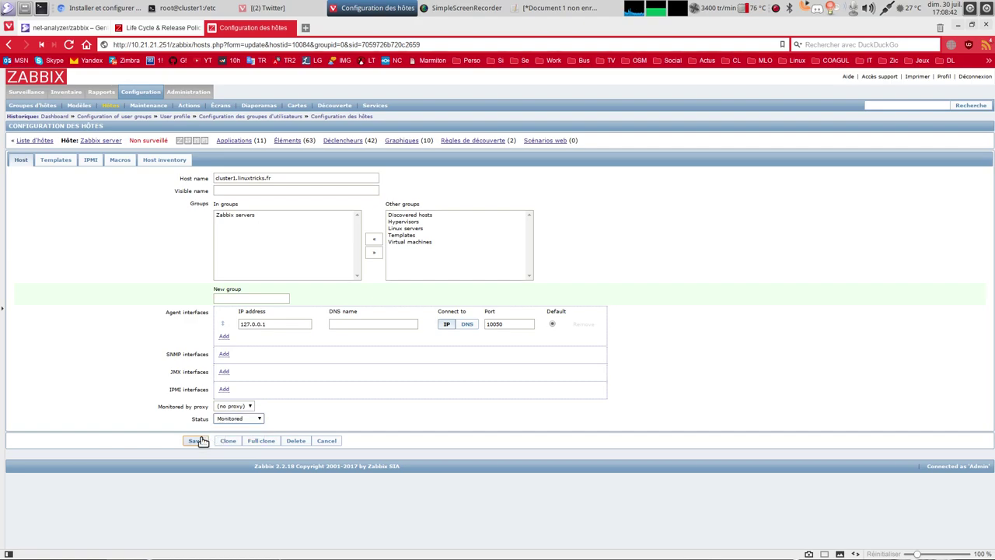
left_click(196, 440)
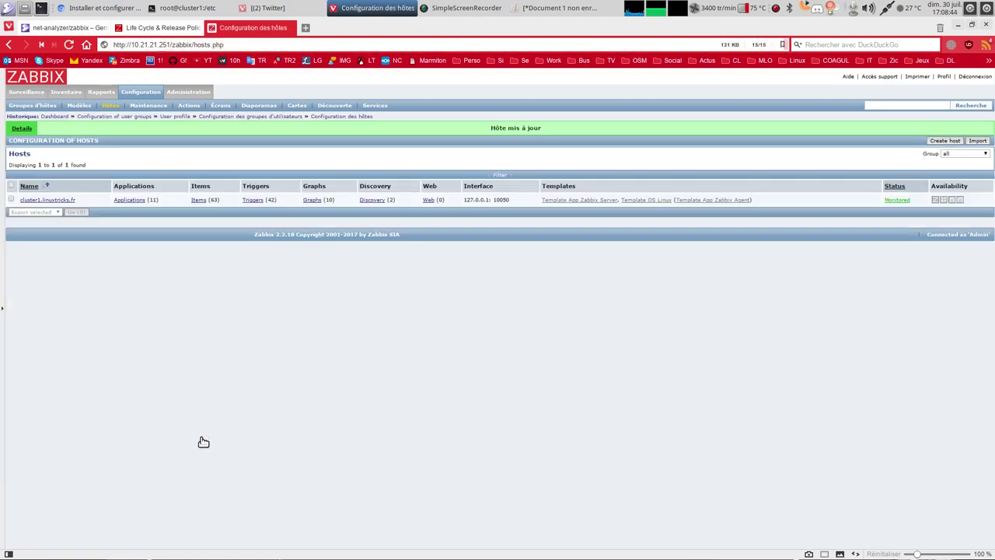
Sign out, then sign back in as admin with the new password, declining the browser's password save.
left_click(970, 77)
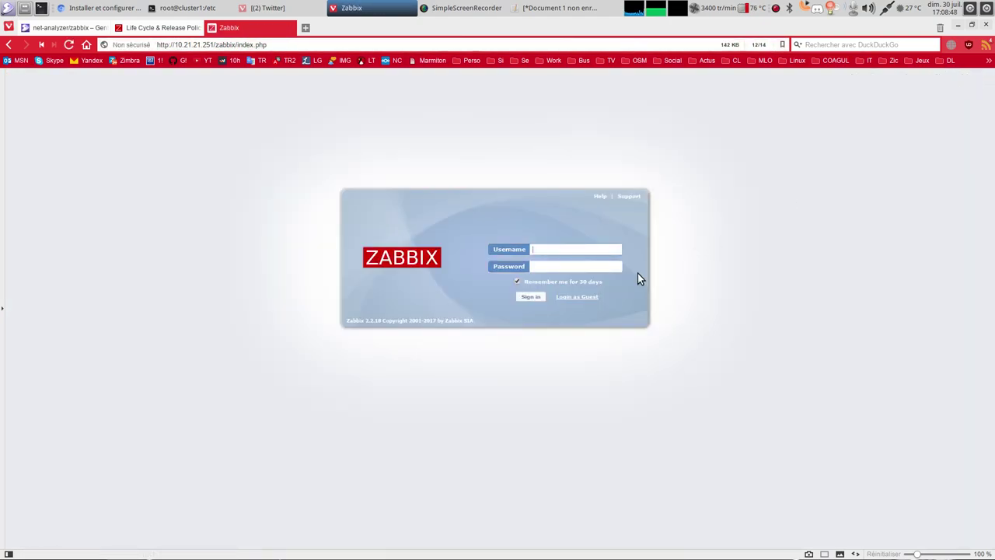
type("ad")
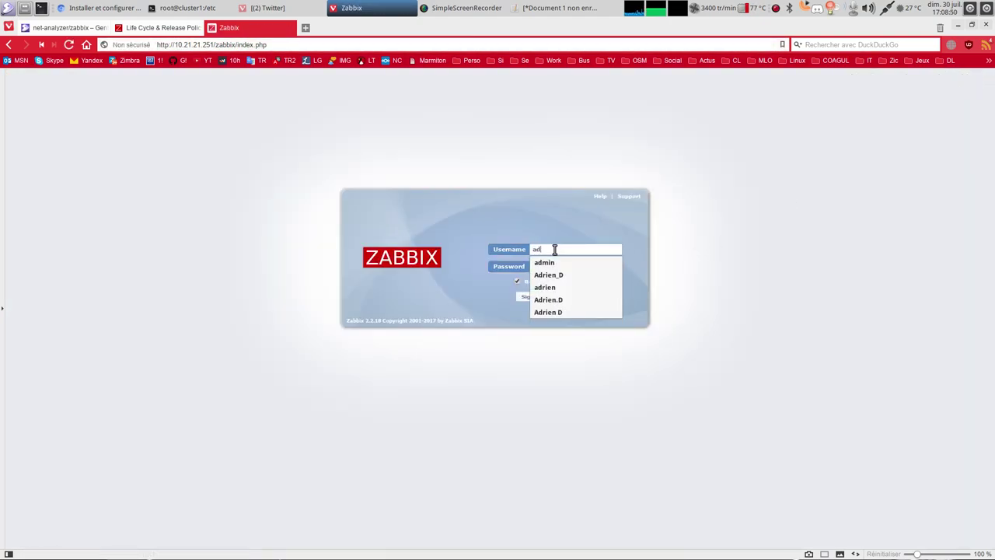
type("mi")
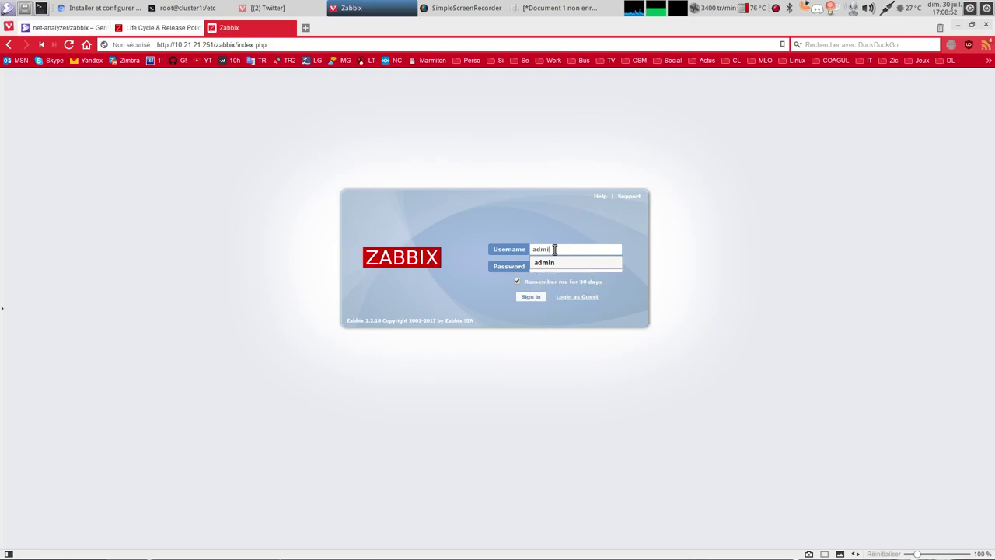
type("n")
key("Tab")
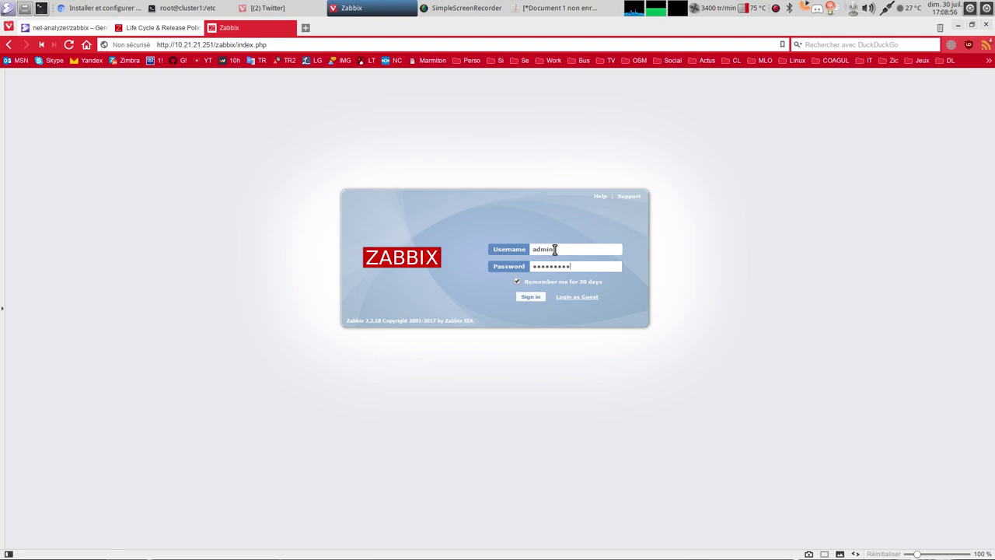
key("Return")
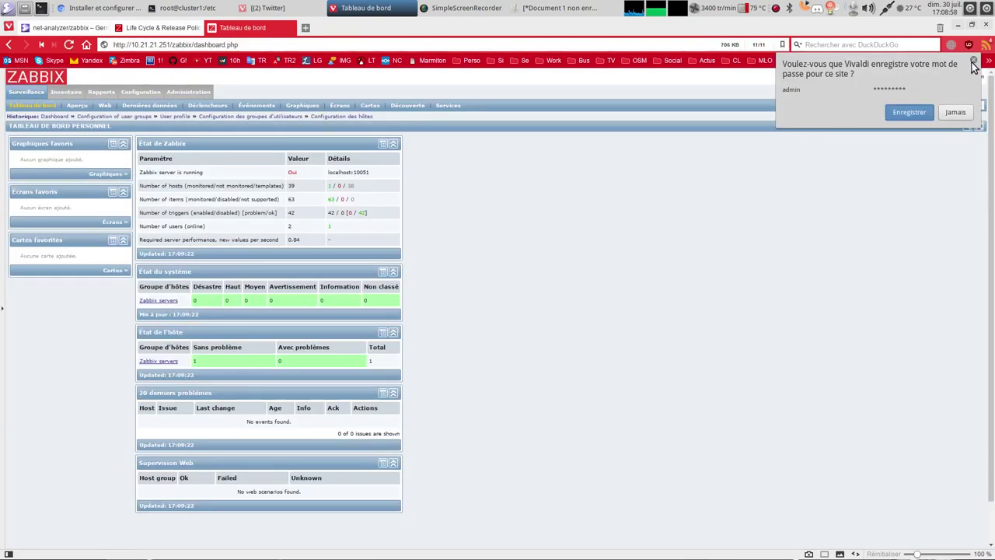
left_click(909, 112)
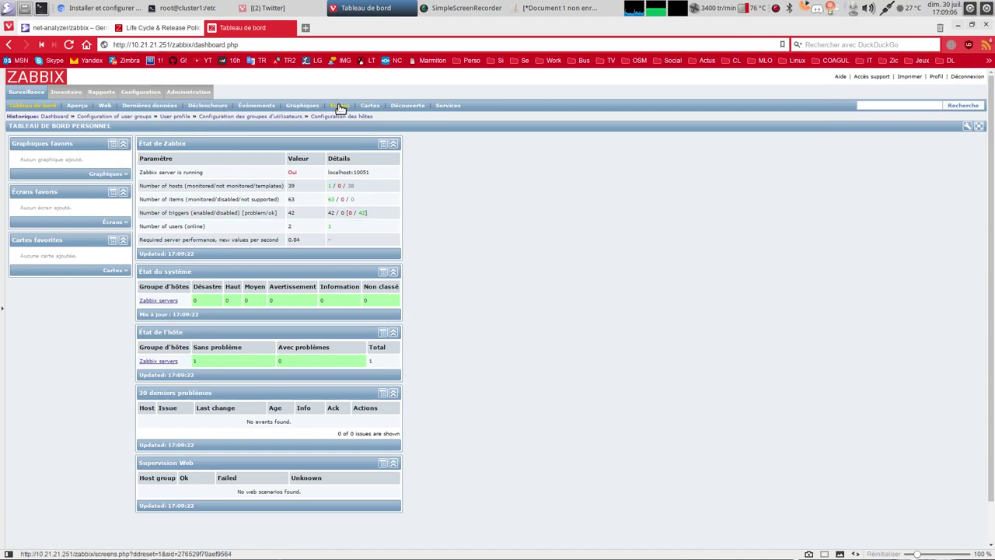
left_click(404, 107)
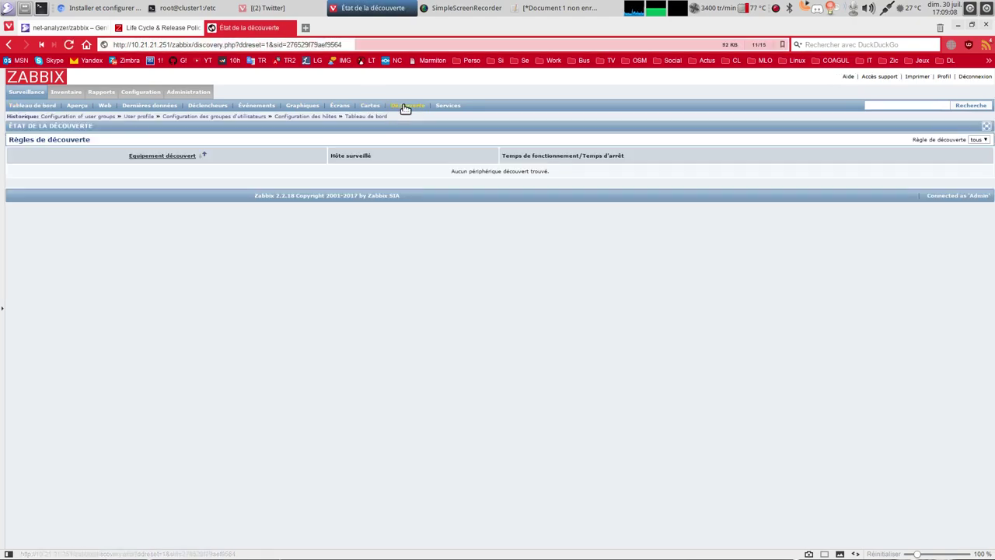
left_click(371, 107)
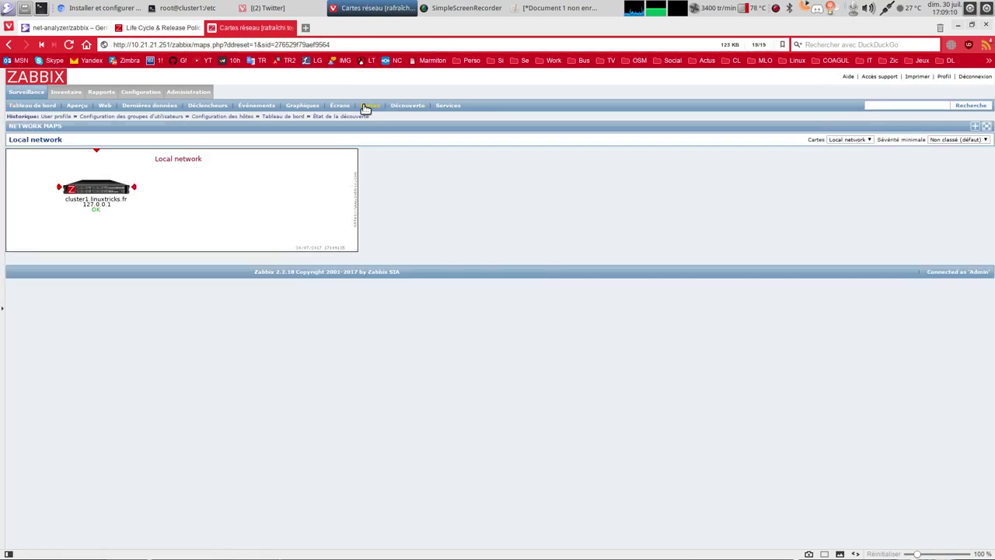
left_click(302, 106)
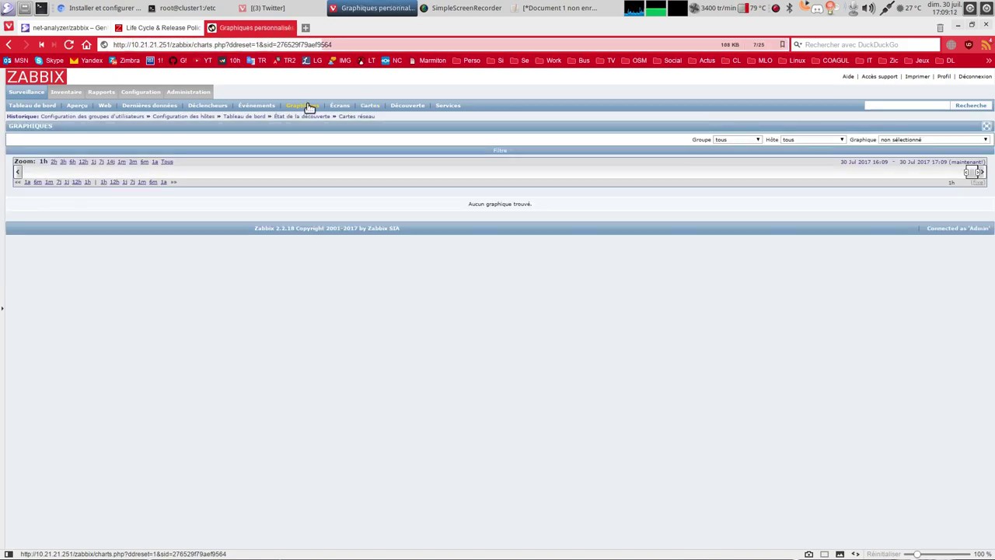
left_click(908, 141)
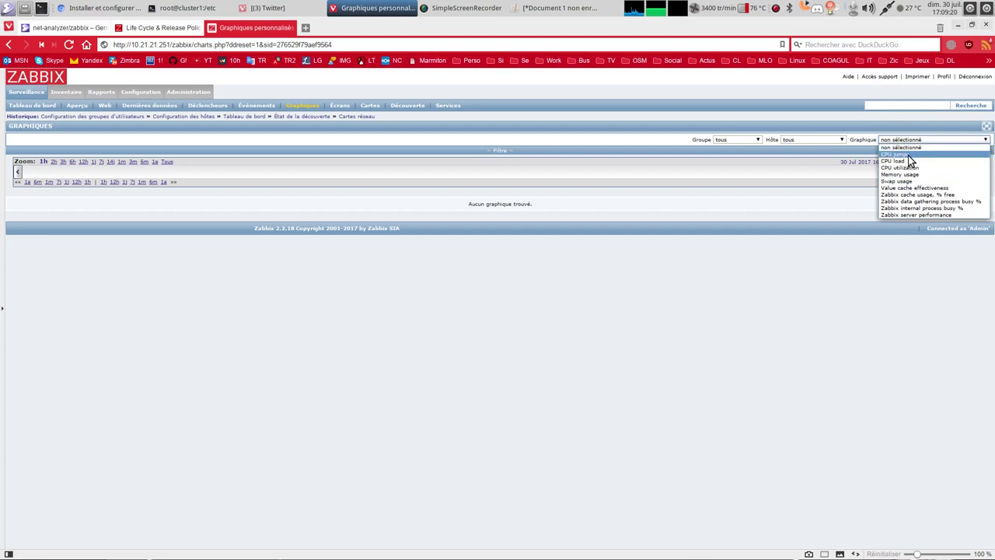
left_click(908, 154)
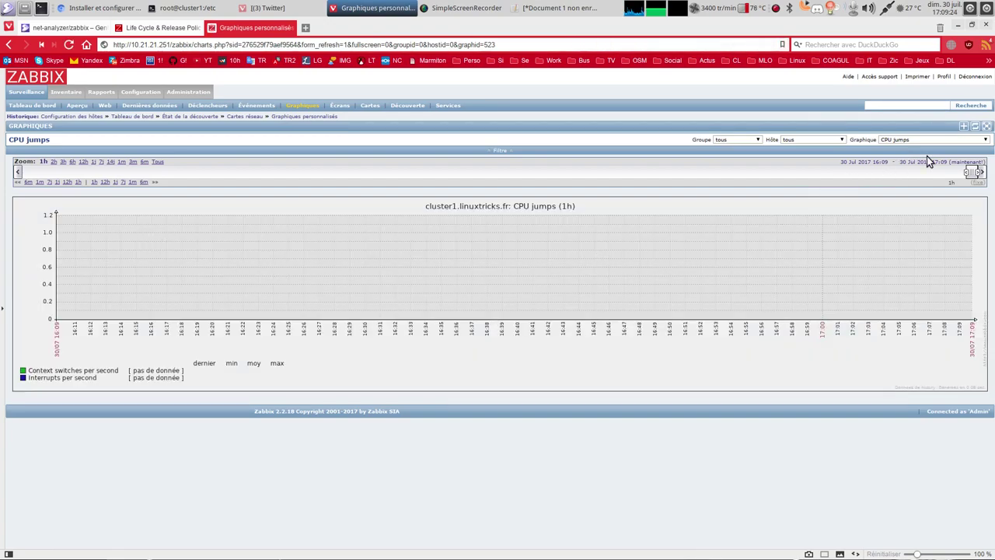
left_click(926, 140)
left_click(901, 224)
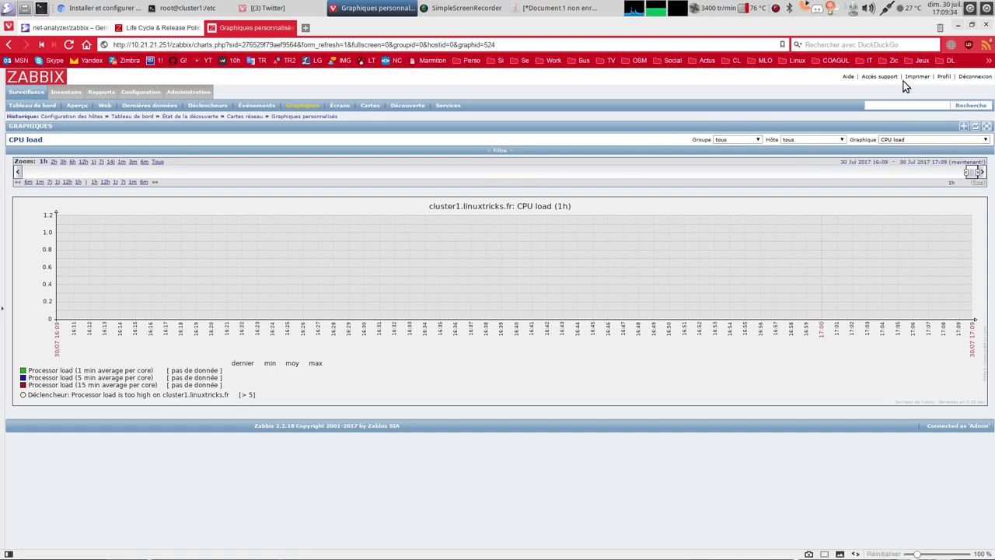
left_click(33, 107)
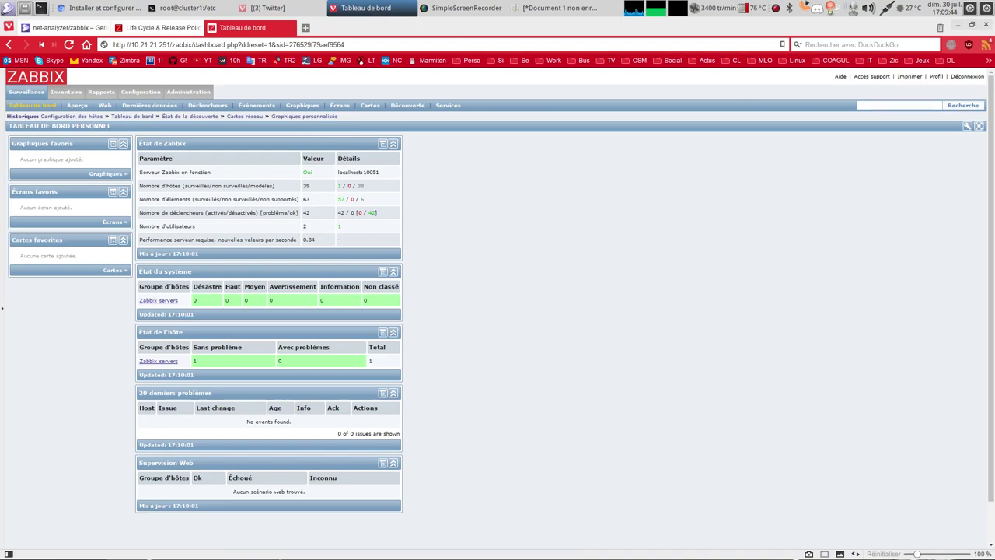
left_click(462, 7)
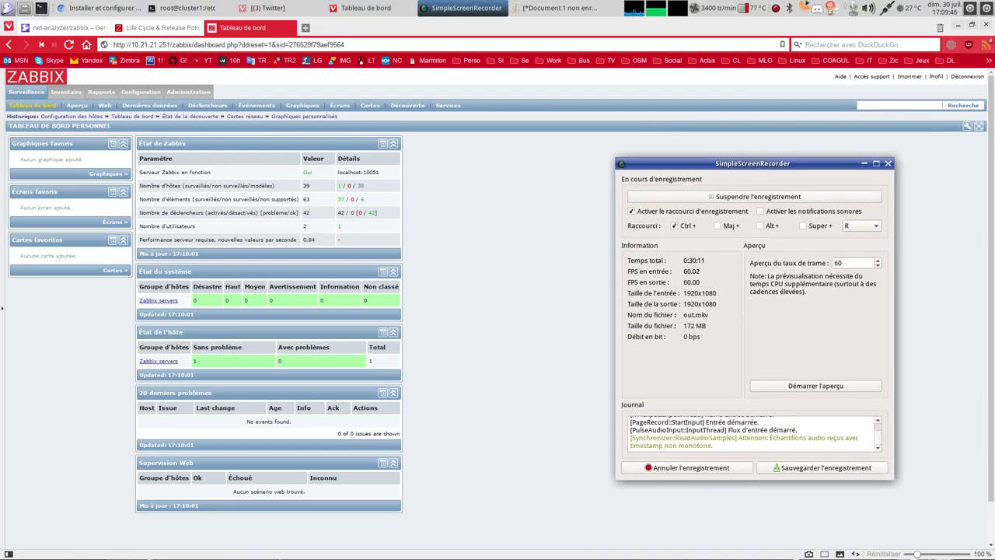